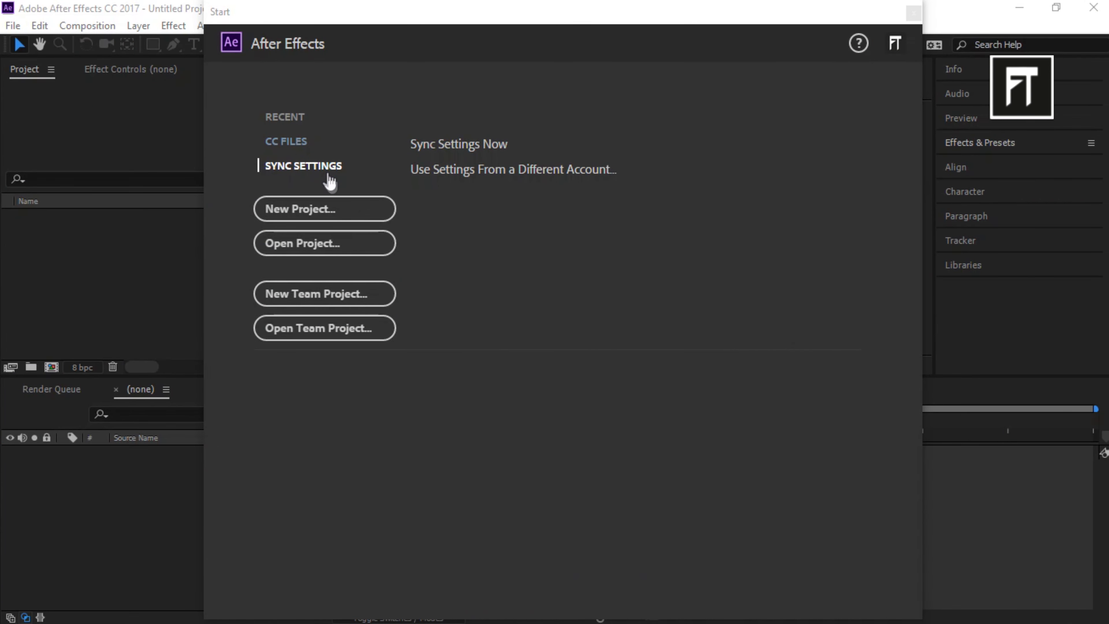
Start a new project and create a 1920×1080, 25 fps, 6-second composition, Comp 1.
click(329, 208)
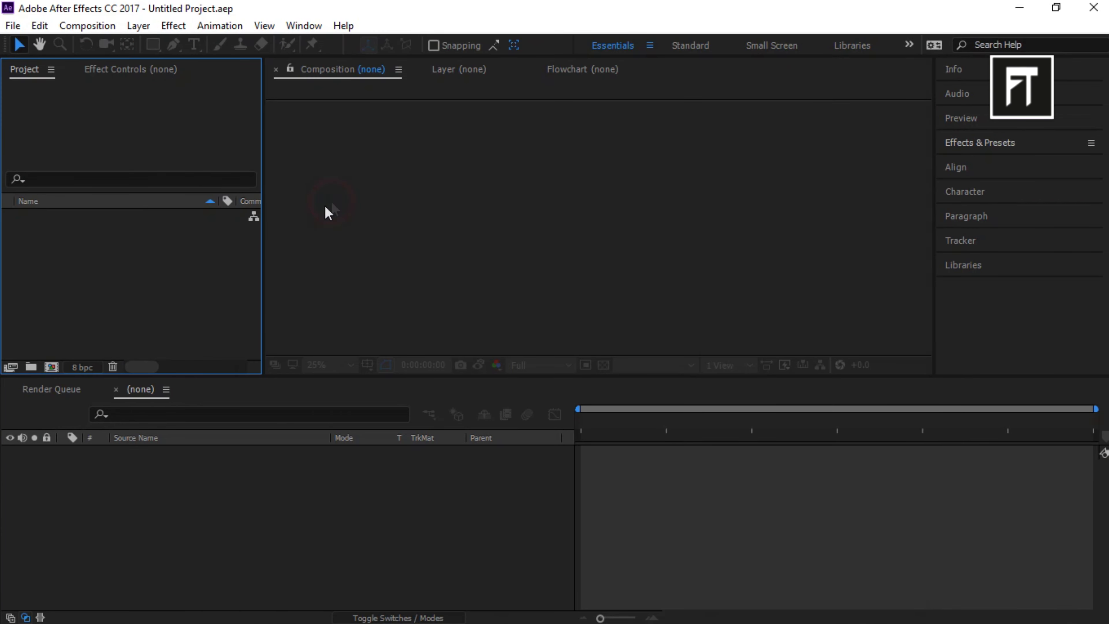
click(48, 368)
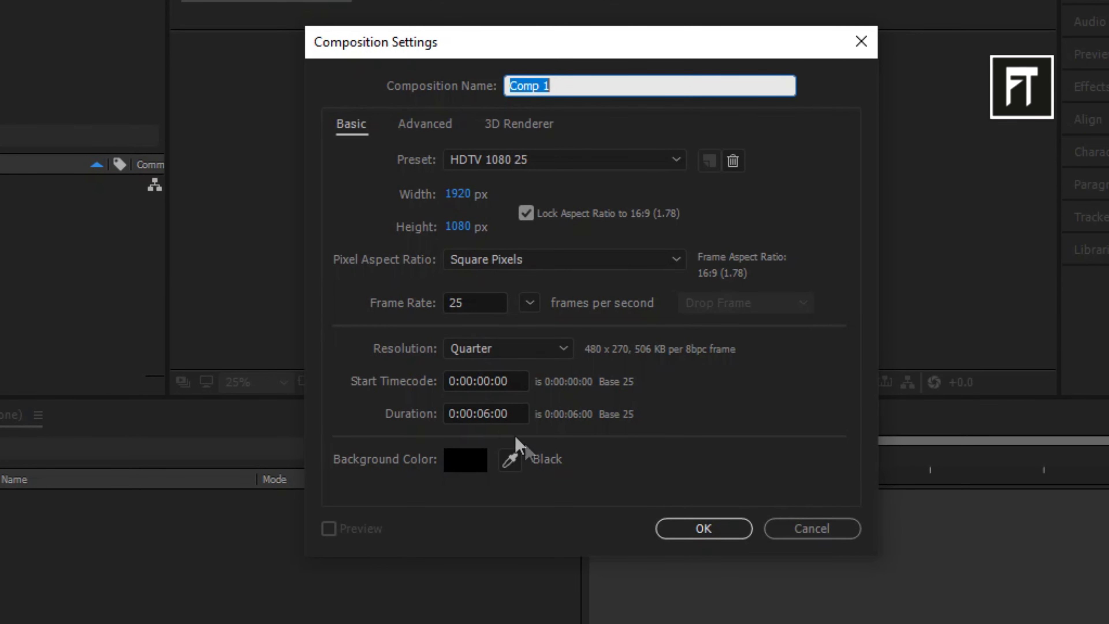
click(692, 528)
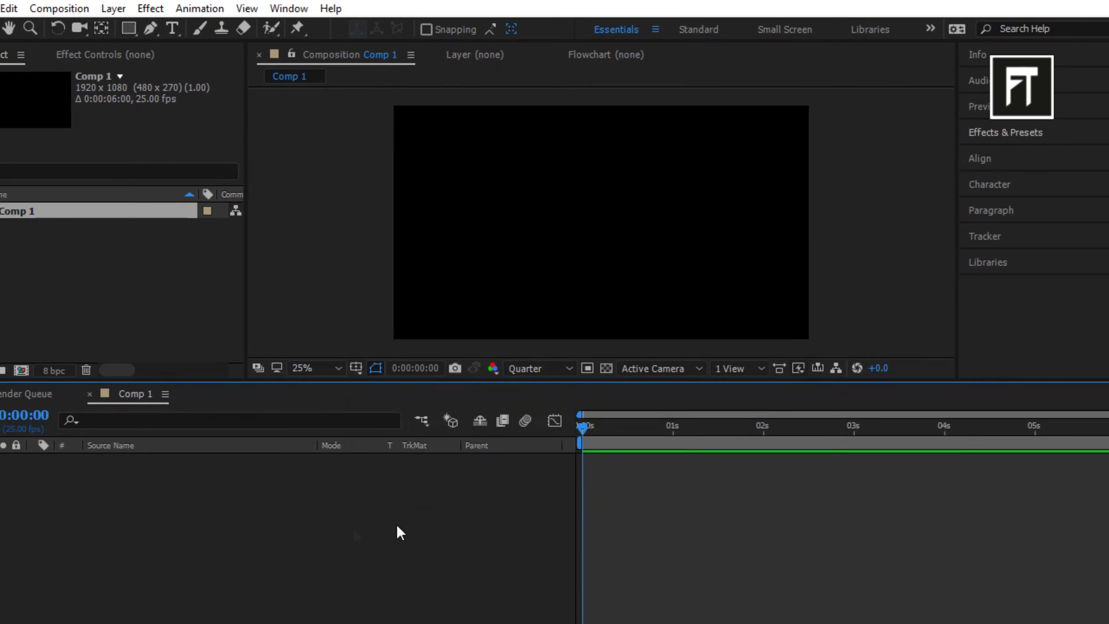
Add a full-frame Dark Gray Solid 1 layer to Comp 1.
click(190, 518)
right_click(189, 517)
mouse_move(262, 364)
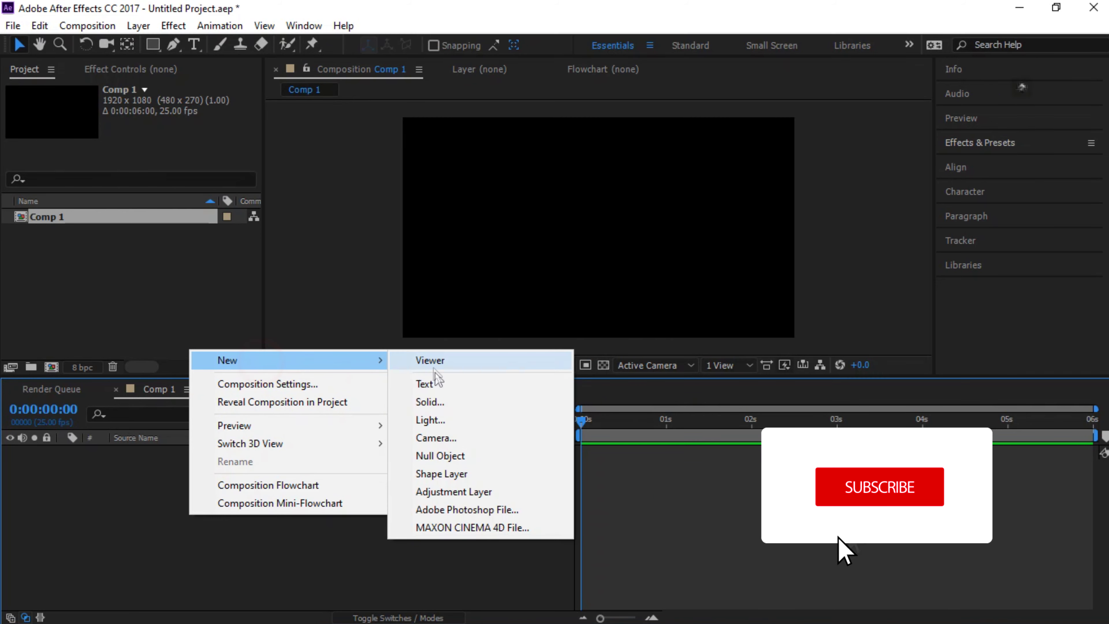
click(437, 402)
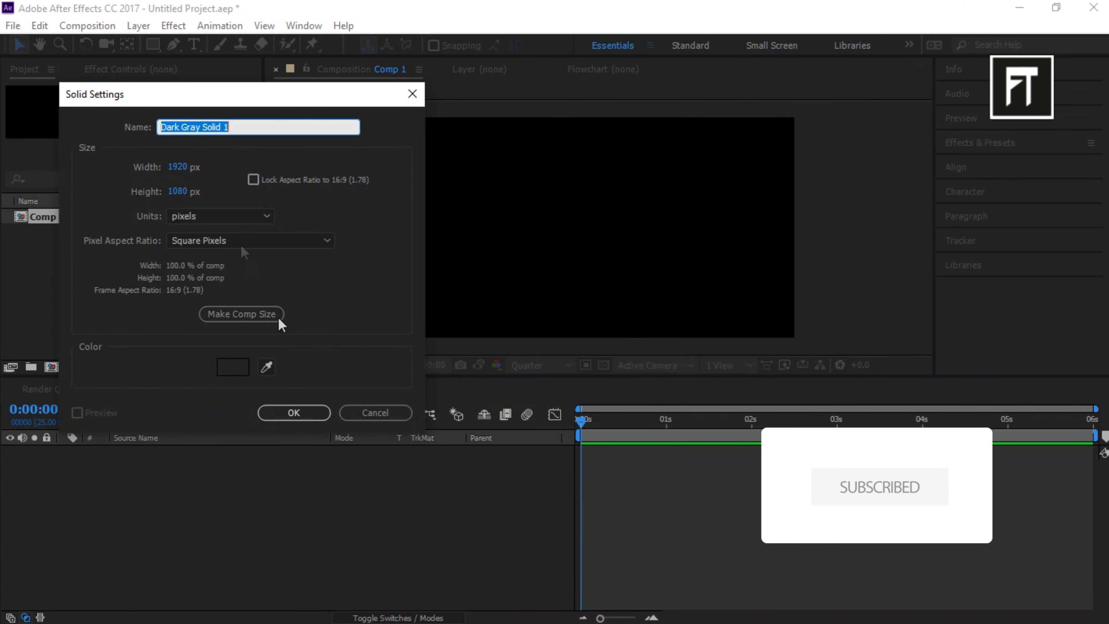
click(313, 412)
Apply Turbulent Noise to Dark Gray Solid 1 and raise its Contrast to 324.
click(984, 143)
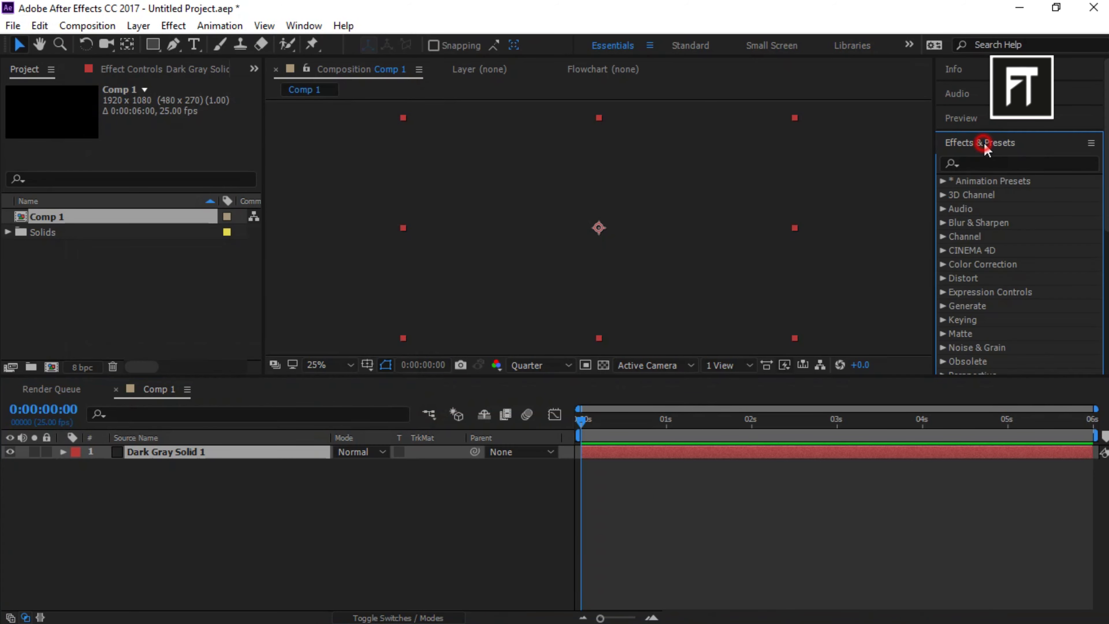
click(988, 160)
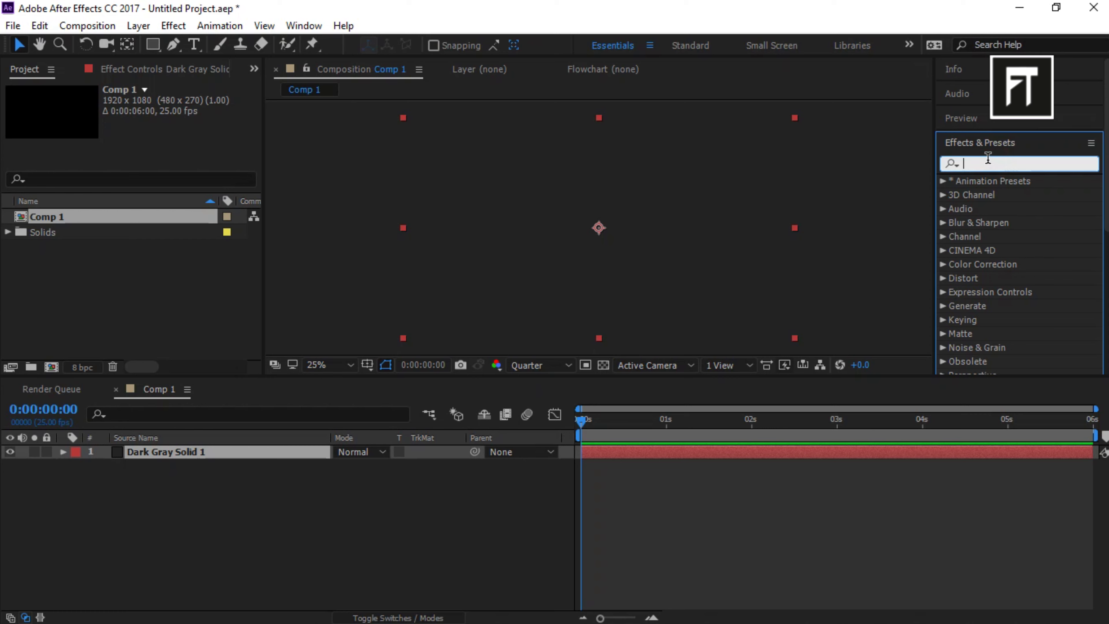
text(turb)
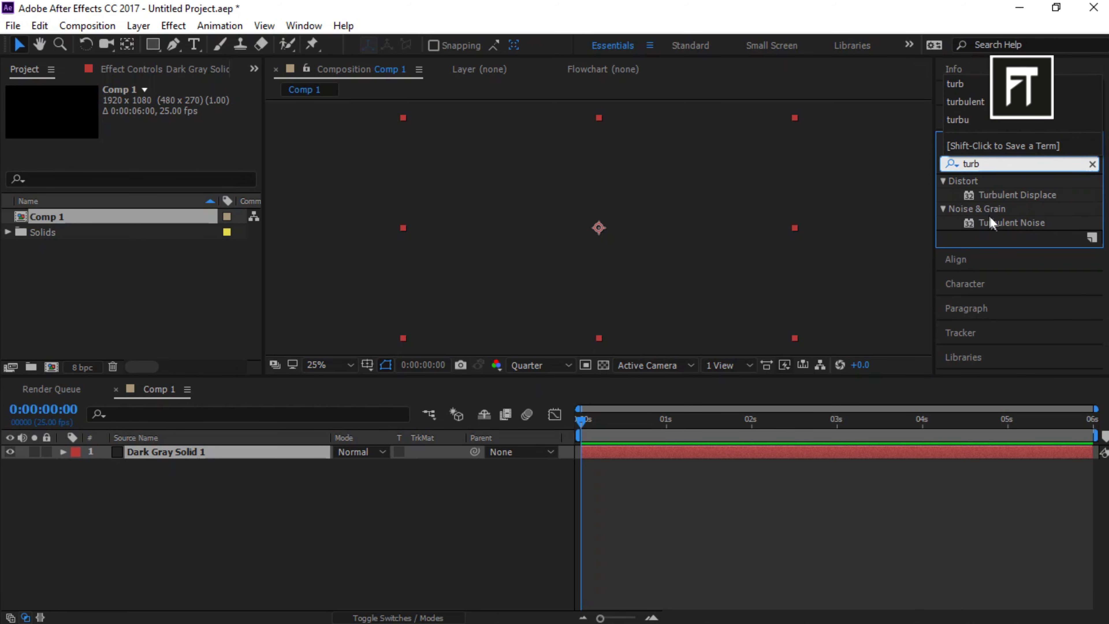
drag(992, 223, 246, 455)
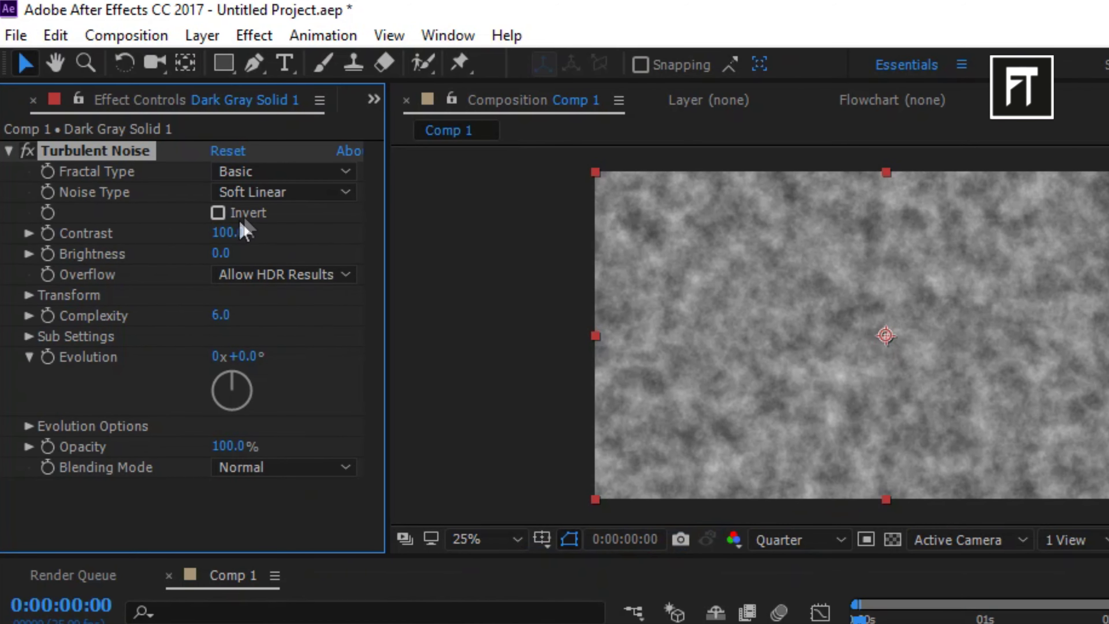
click(221, 232)
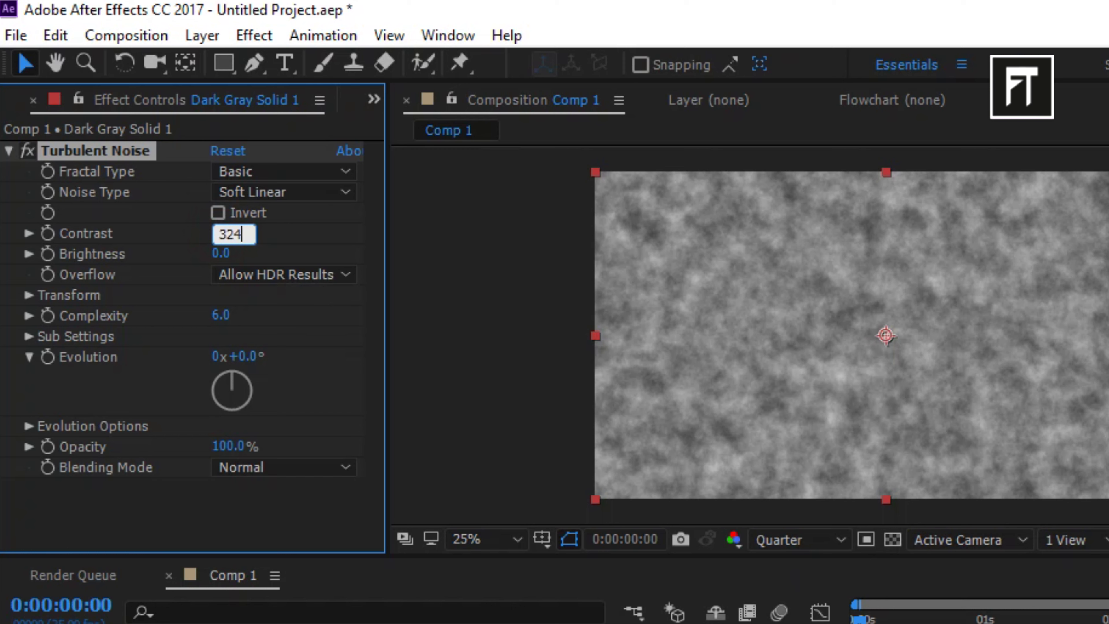
key(Return)
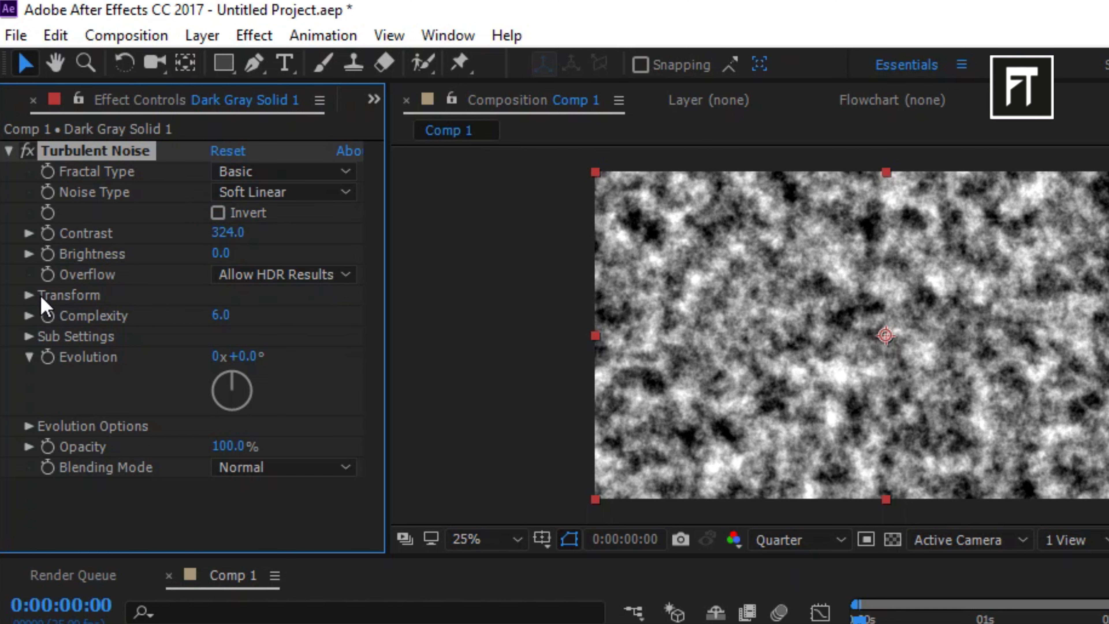
Turn off Uniform Scaling and set Turbulent Noise Scale Width 1197 and Scale Height 12.
click(29, 294)
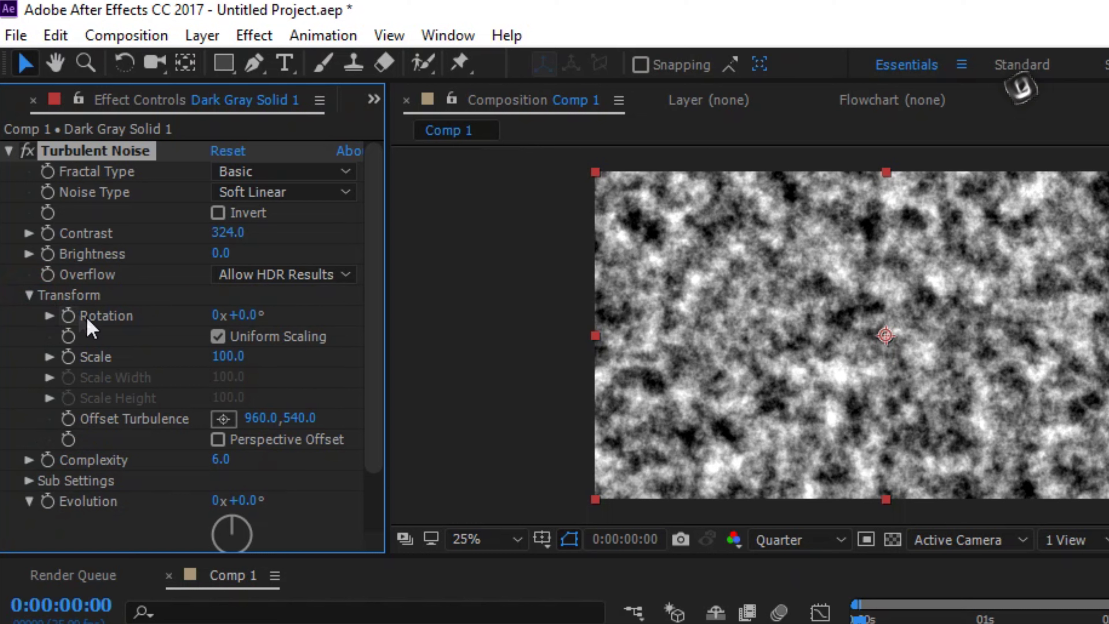
click(218, 336)
click(235, 378)
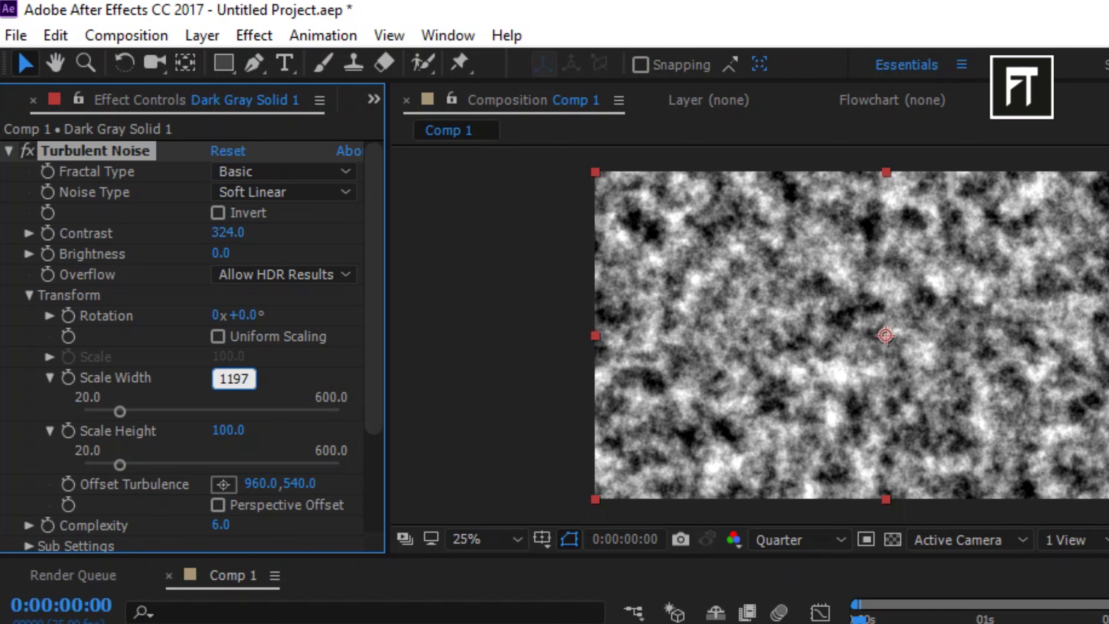
text(1197)
key(Return)
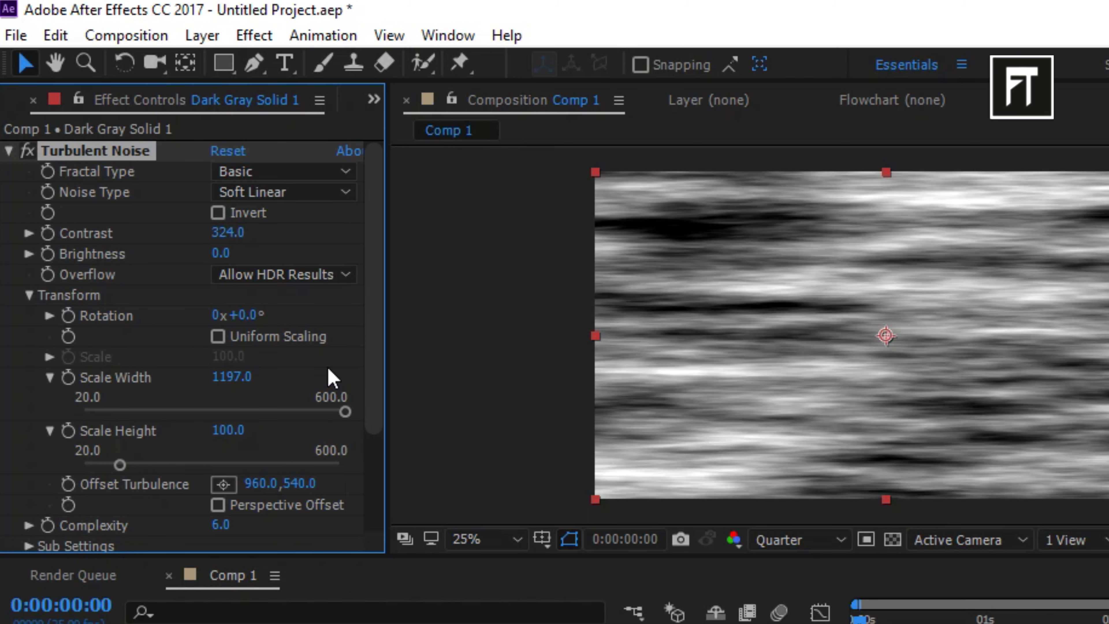
click(227, 431)
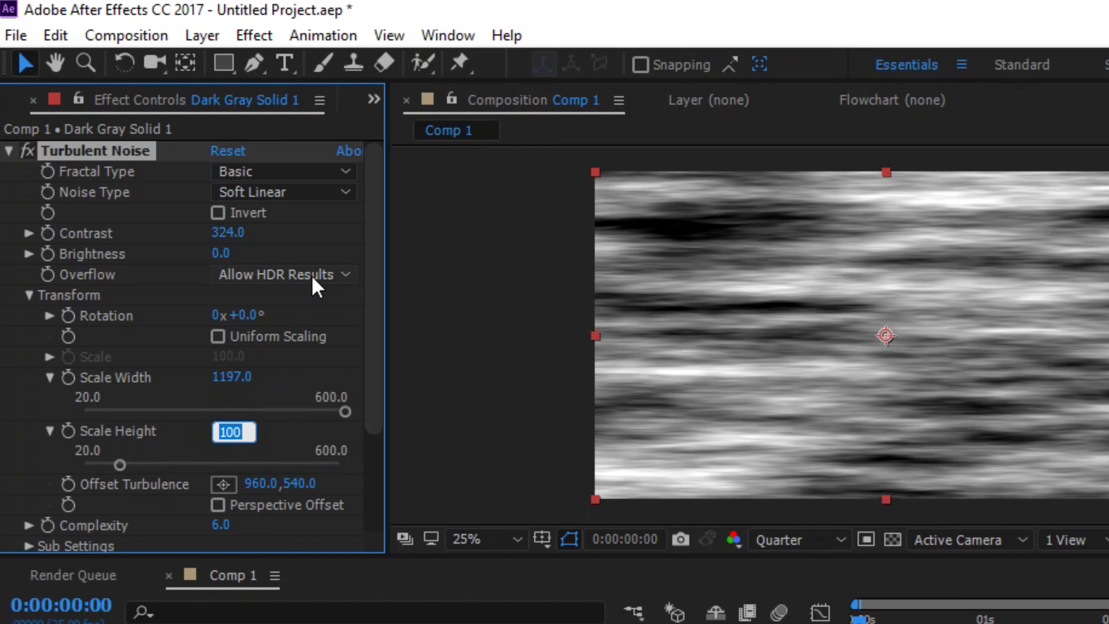
key(Return)
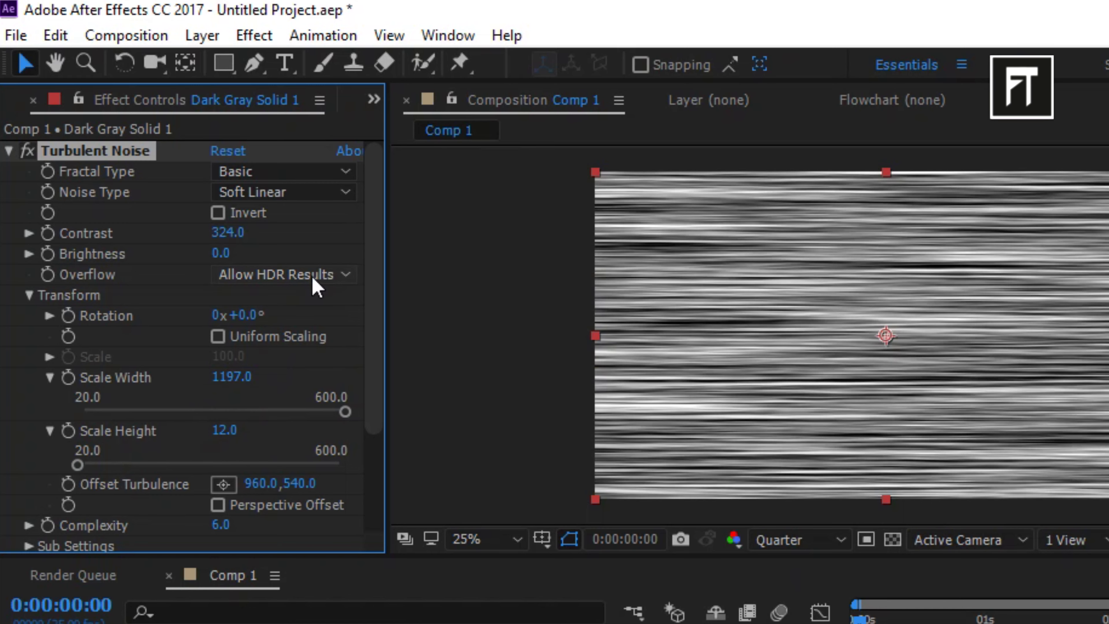
click(30, 296)
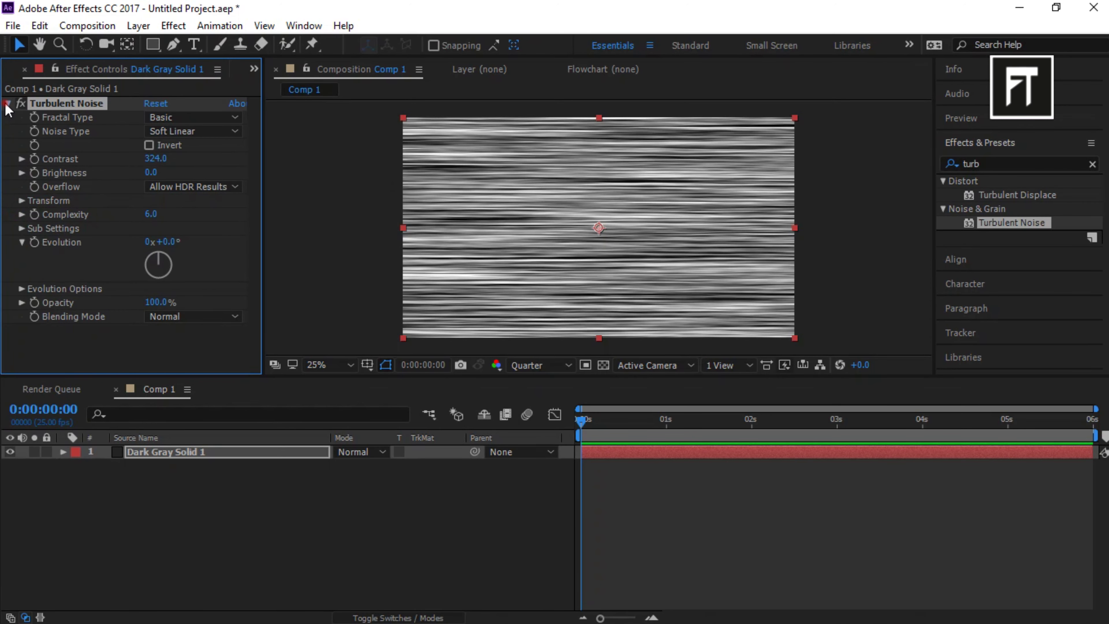
click(7, 104)
Add the expression time*180 to the Turbulent Noise Evolution in the timeline.
click(63, 452)
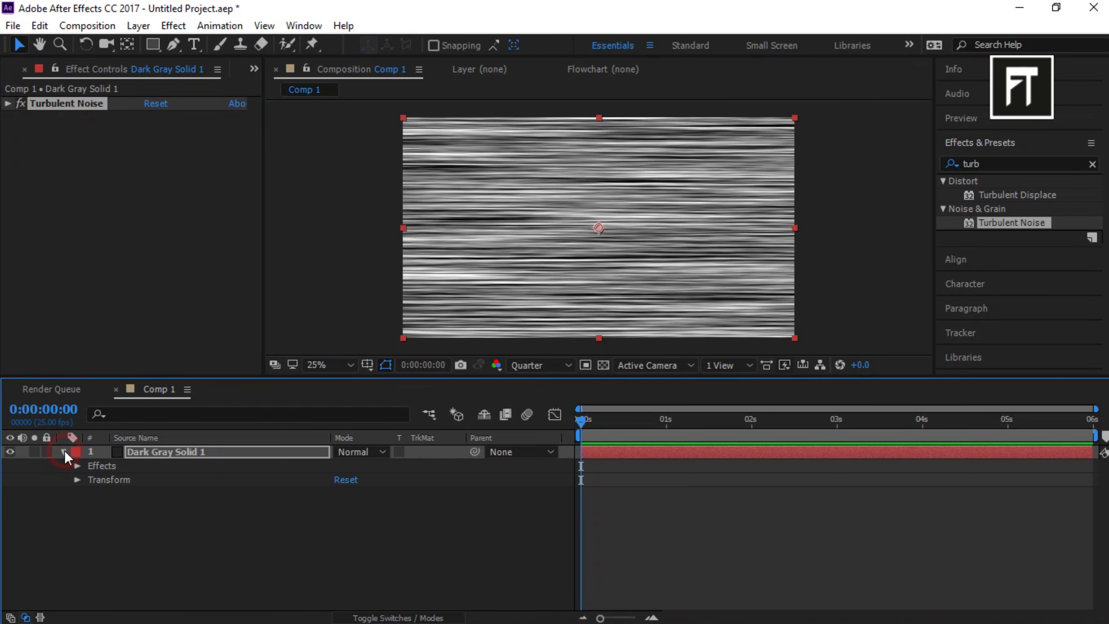
click(77, 466)
click(91, 479)
scroll(90, 479, down, 1)
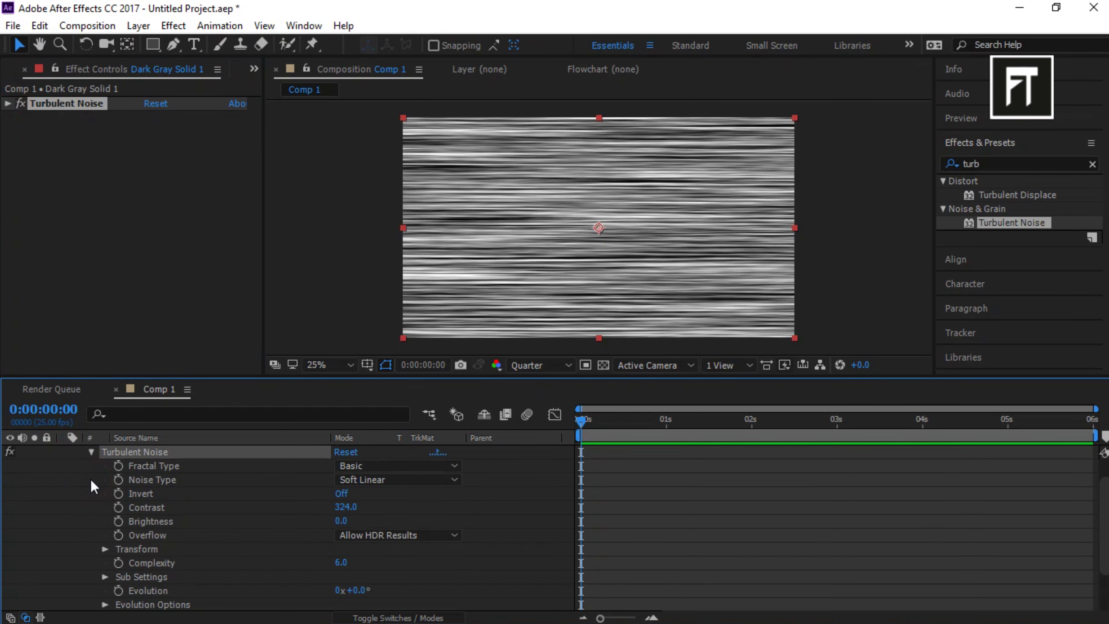
click(134, 376)
drag(134, 376, 134, 171)
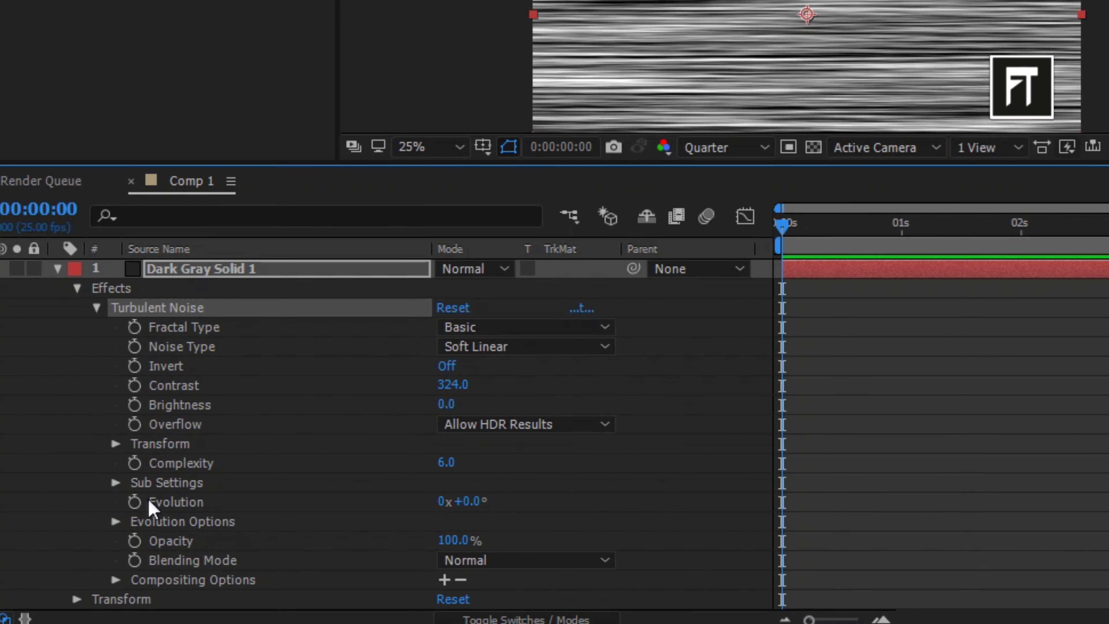
alt+click(135, 503)
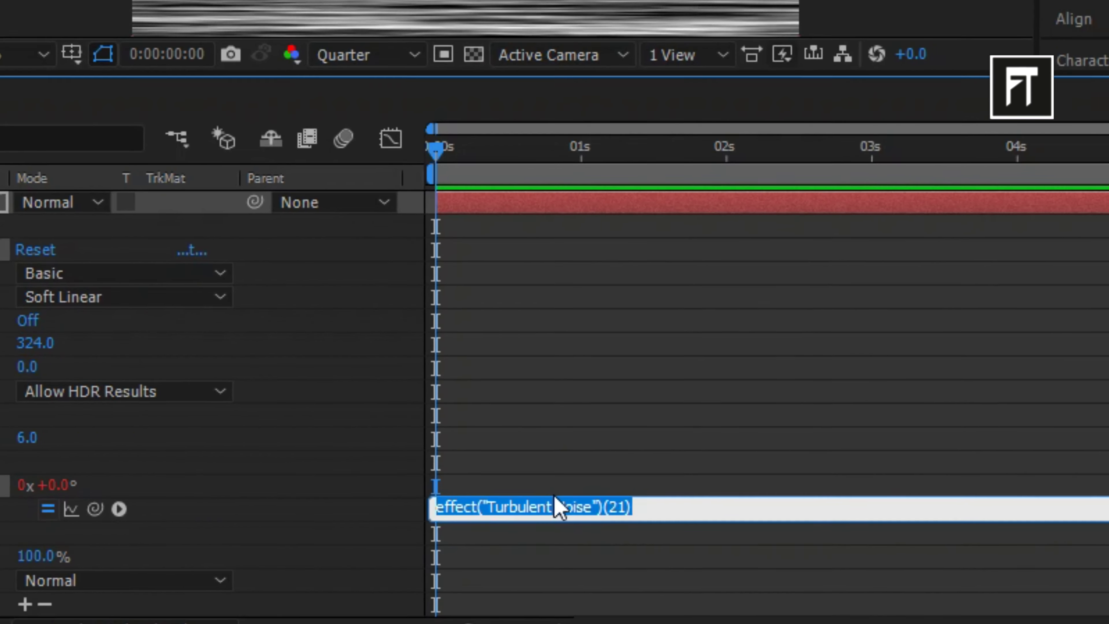
text(time*)
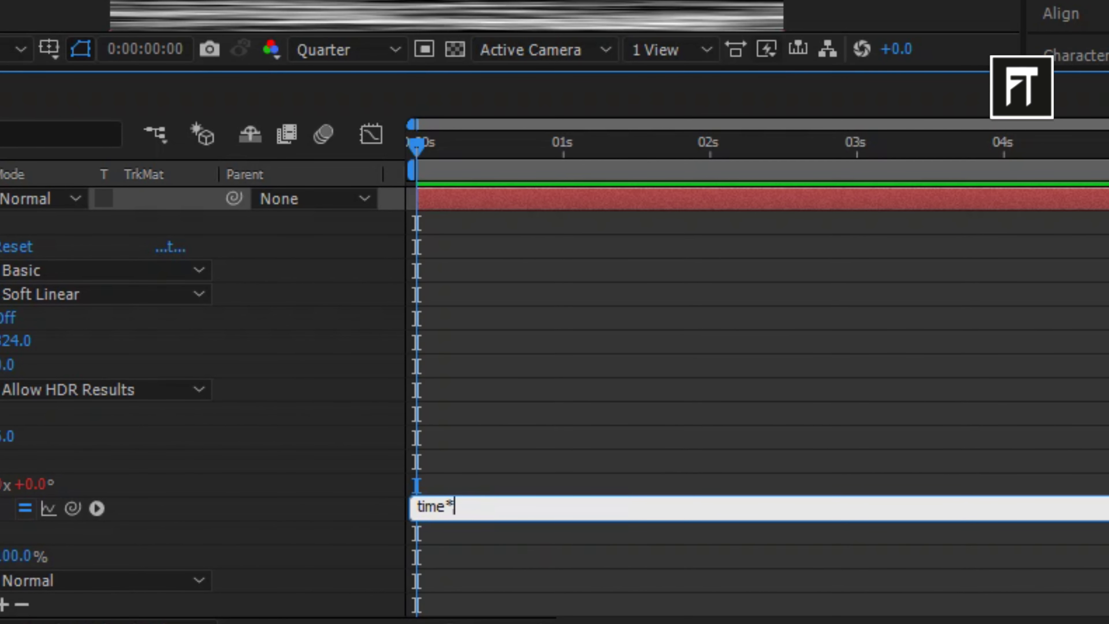
text(180)
key(KP_Enter)
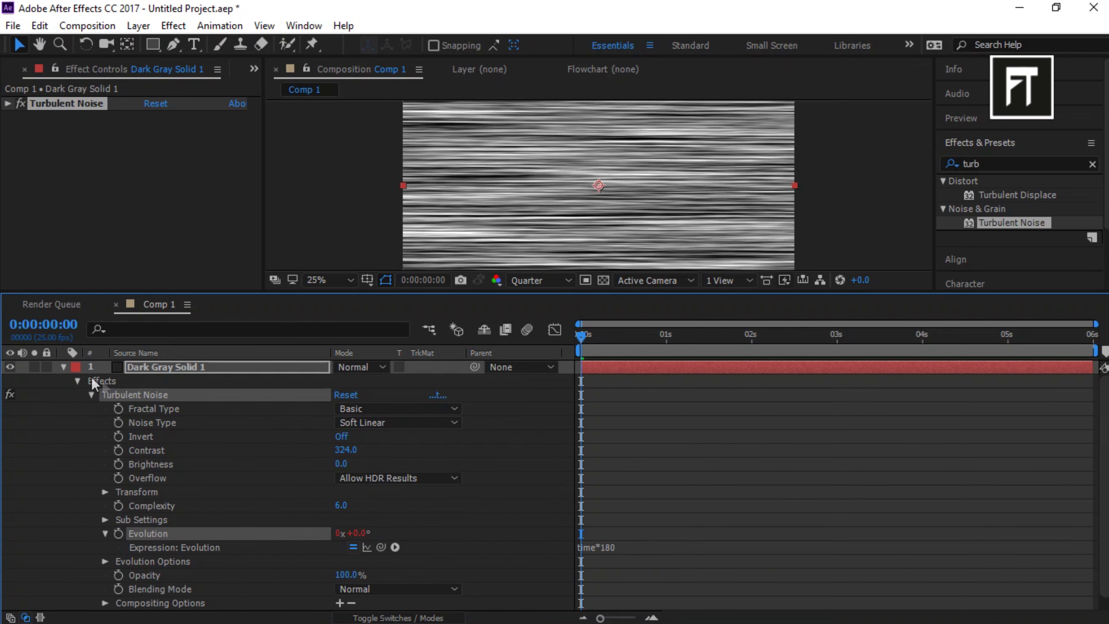
click(92, 395)
Fit the whole composition in the viewer and collapse the layer's timeline properties.
click(137, 482)
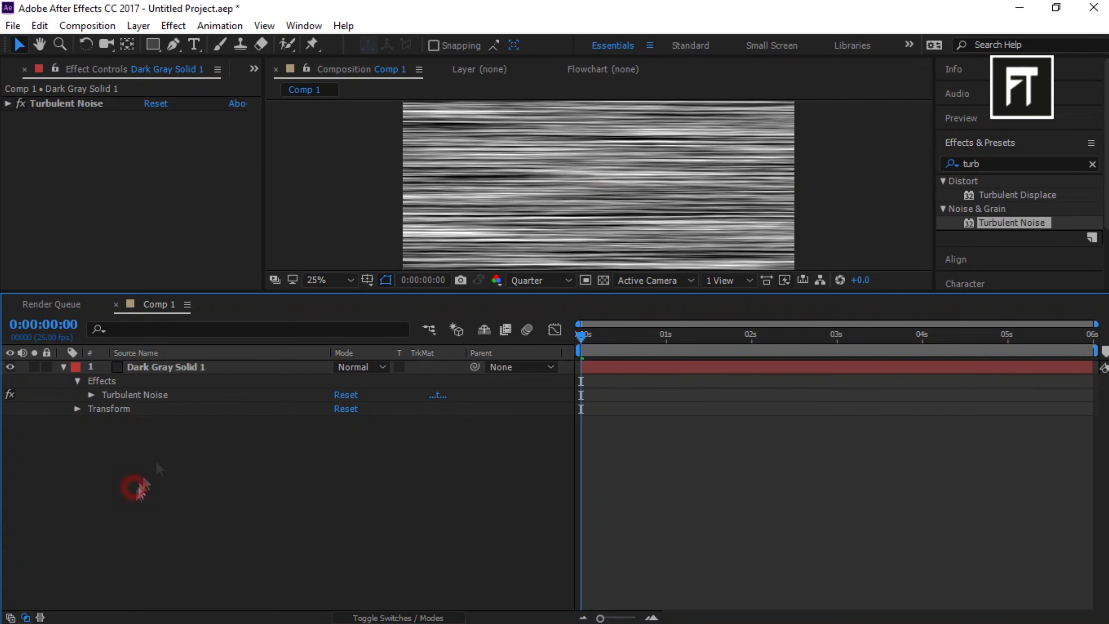
click(345, 280)
click(337, 299)
click(63, 366)
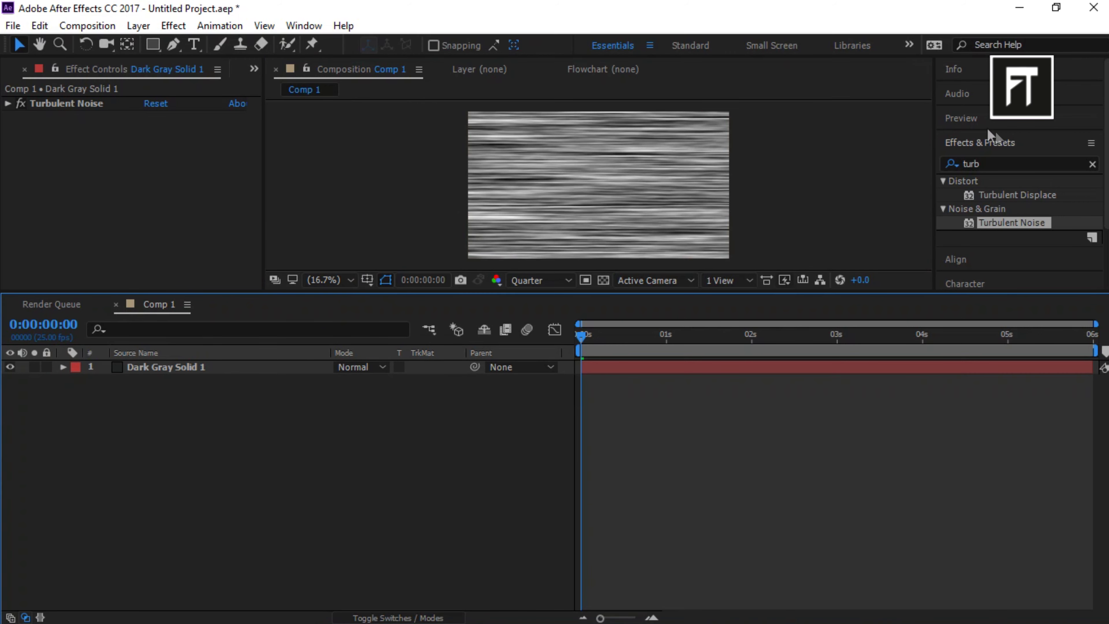
Apply Tint to the noise layer, keeping black mapped to black.
click(1010, 163)
text(tint)
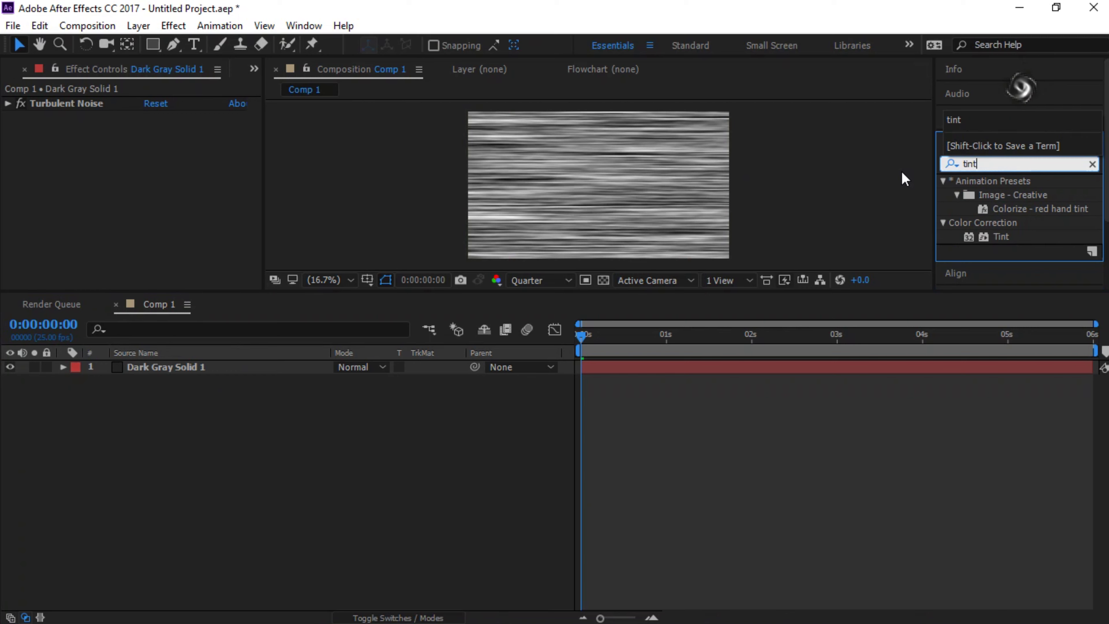
drag(1001, 236, 246, 365)
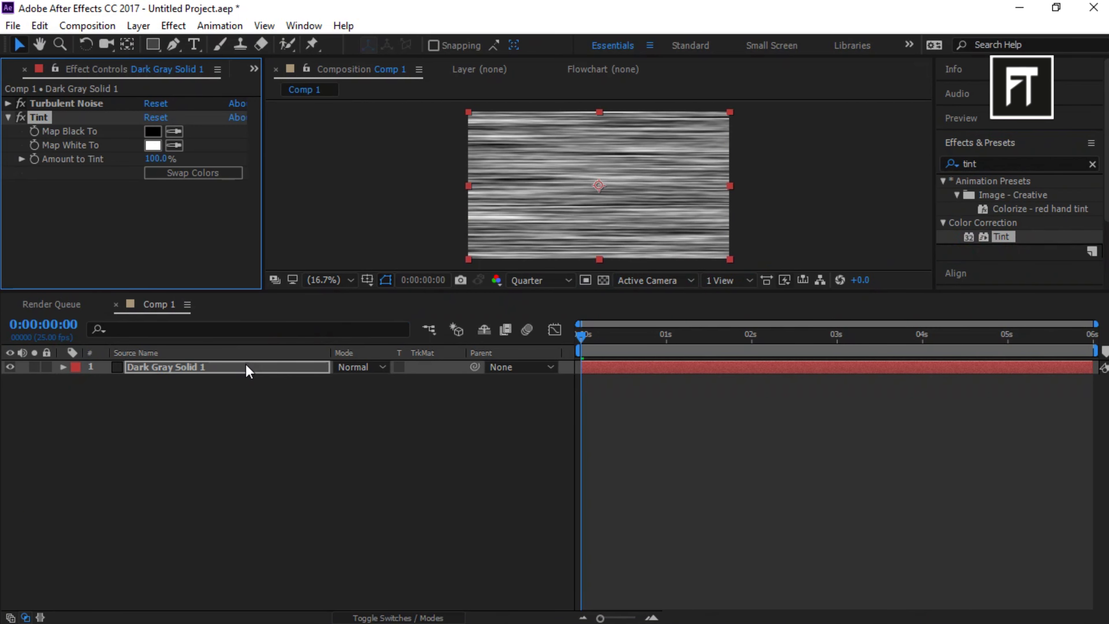
click(153, 131)
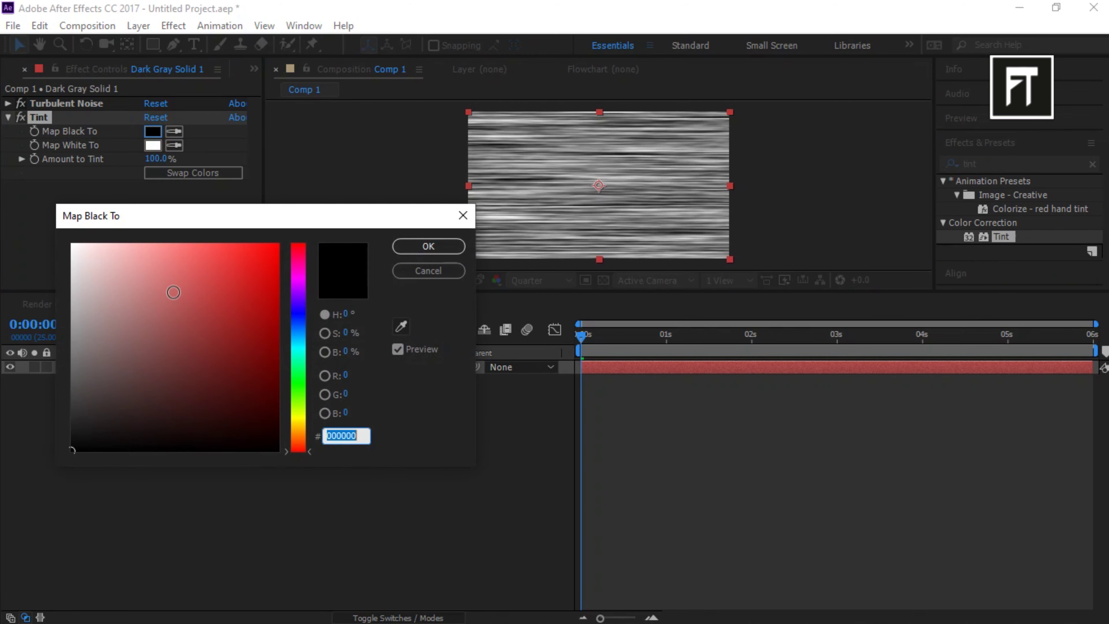
mouse_move(242, 265)
mouse_down()
mouse_move(186, 284)
mouse_move(260, 256)
mouse_move(166, 434)
mouse_move(270, 274)
mouse_move(301, 372)
mouse_move(302, 418)
mouse_up()
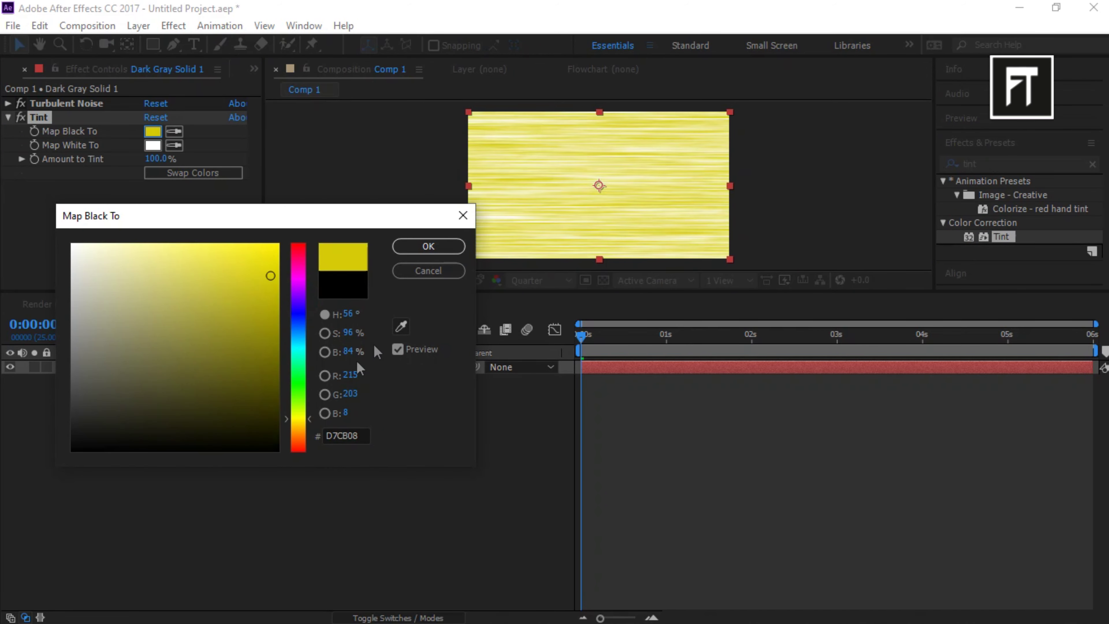
click(428, 271)
Add a Glow effect to the streak layer with a Glow Radius of 74.
click(1000, 164)
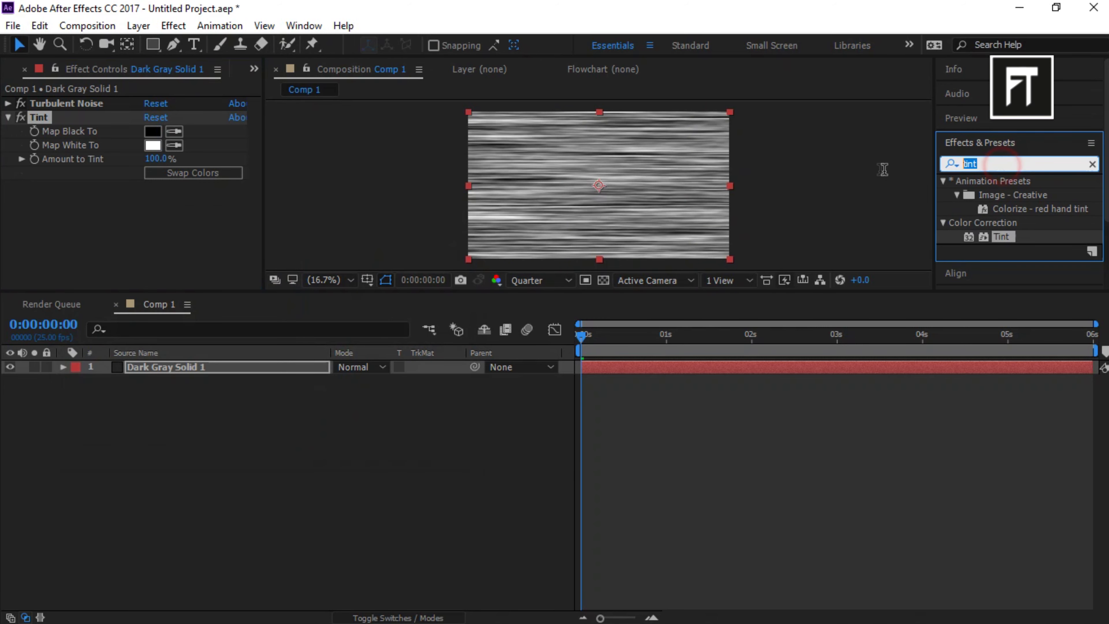
text(glow)
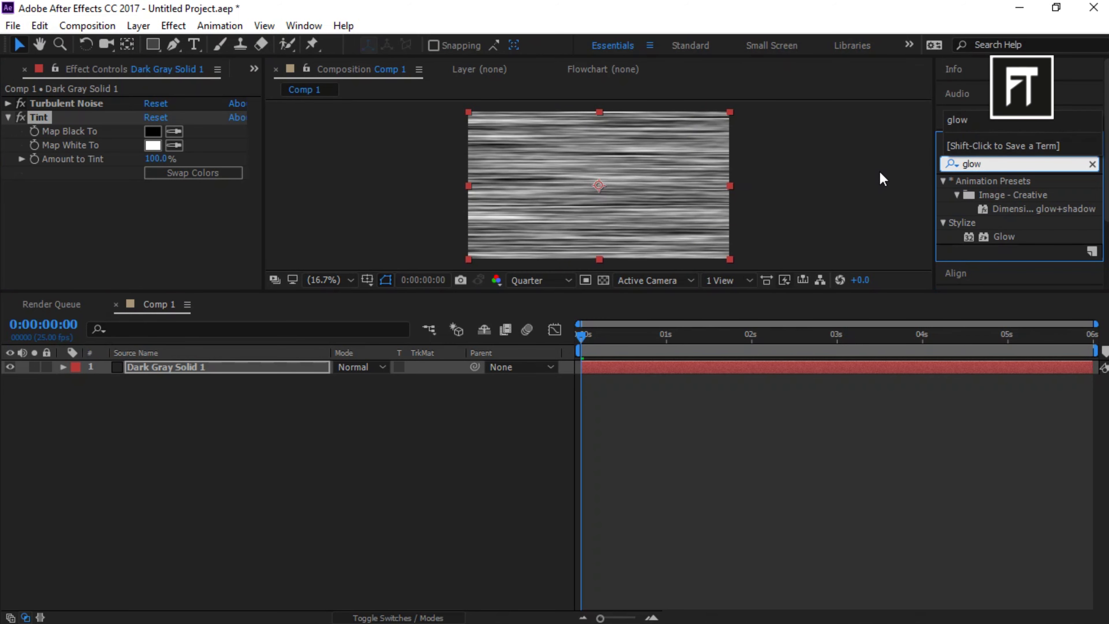
click(1004, 236)
drag(1004, 237, 261, 369)
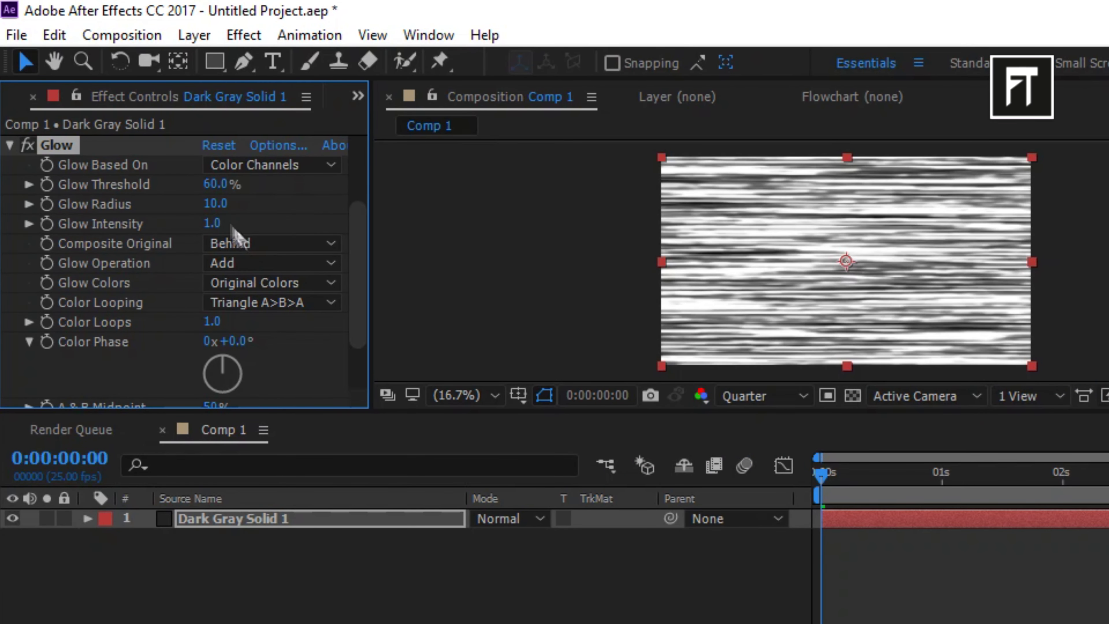
click(217, 204)
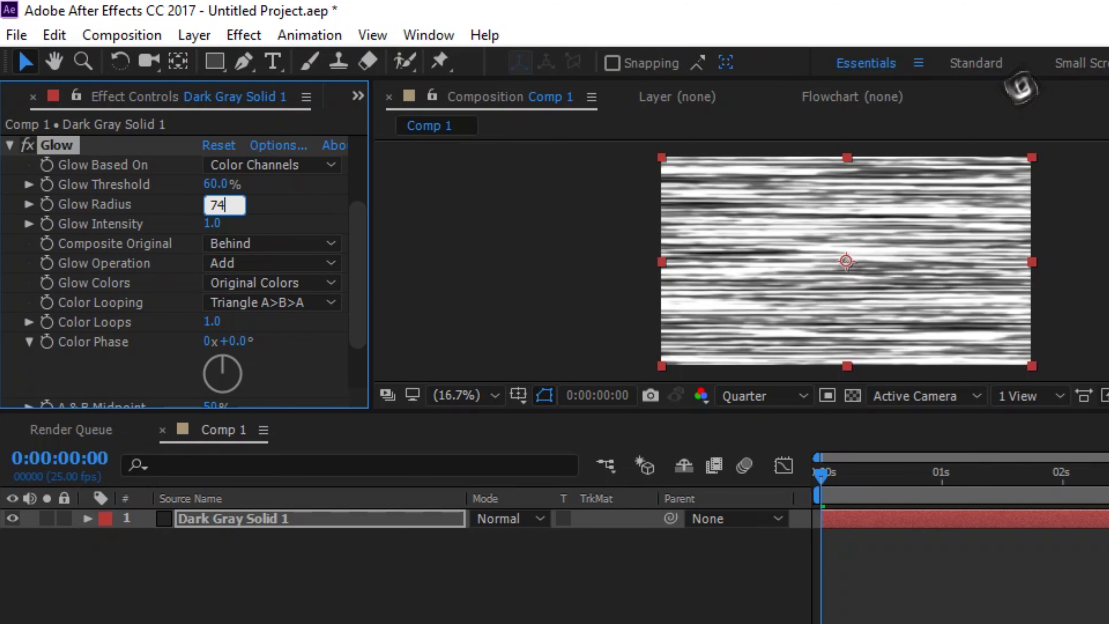
key(Return)
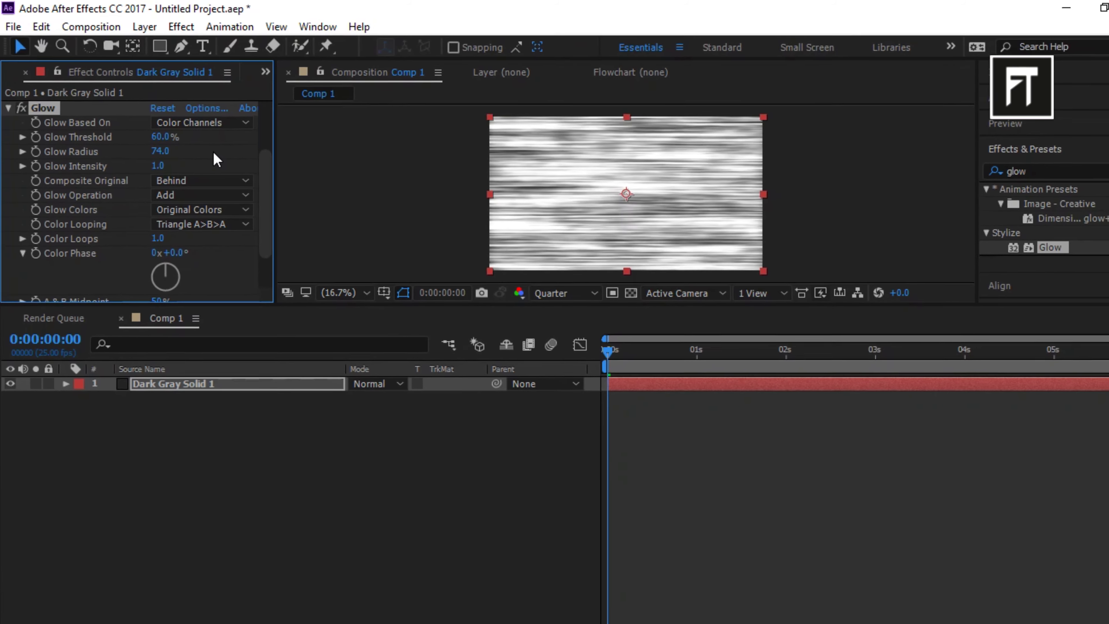
scroll(287, 204, up, 2)
click(8, 116)
Apply Turbulent Displace with Amount 114, Size 163 and High antialiasing.
click(8, 131)
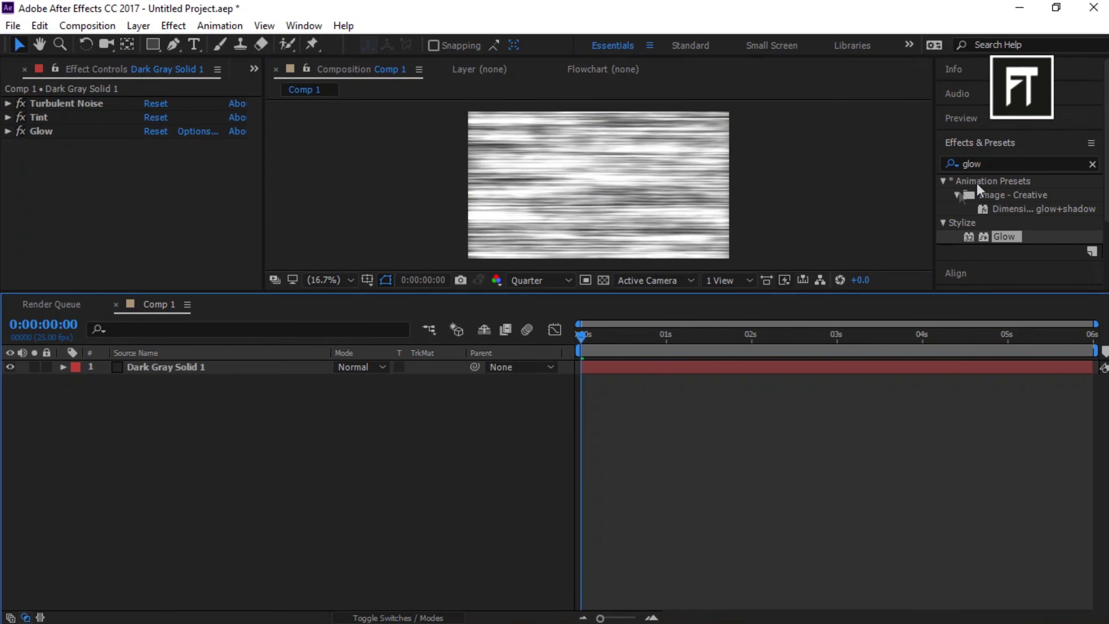
double_click(1009, 164)
text(tu)
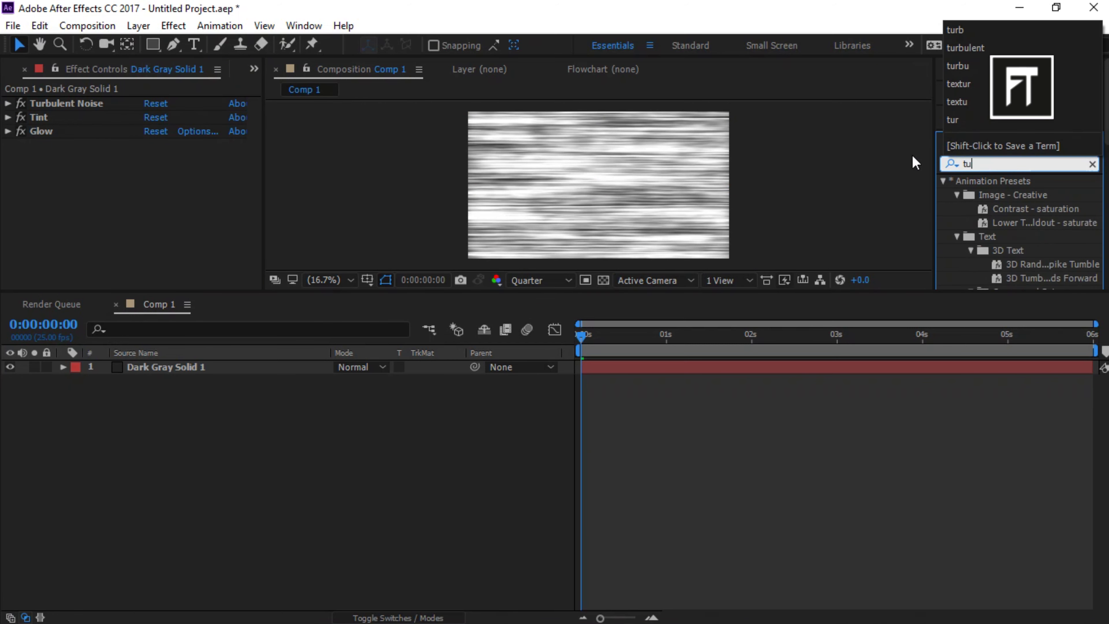
text(rbul)
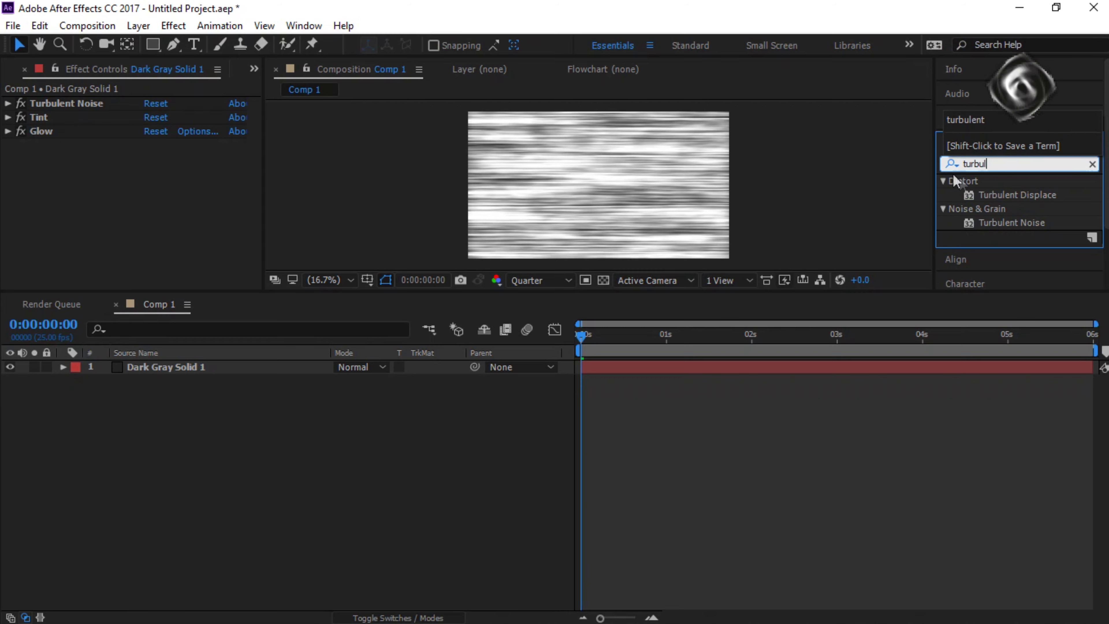
mouse_move(1004, 195)
mouse_down()
mouse_move(532, 284)
mouse_move(251, 369)
mouse_up()
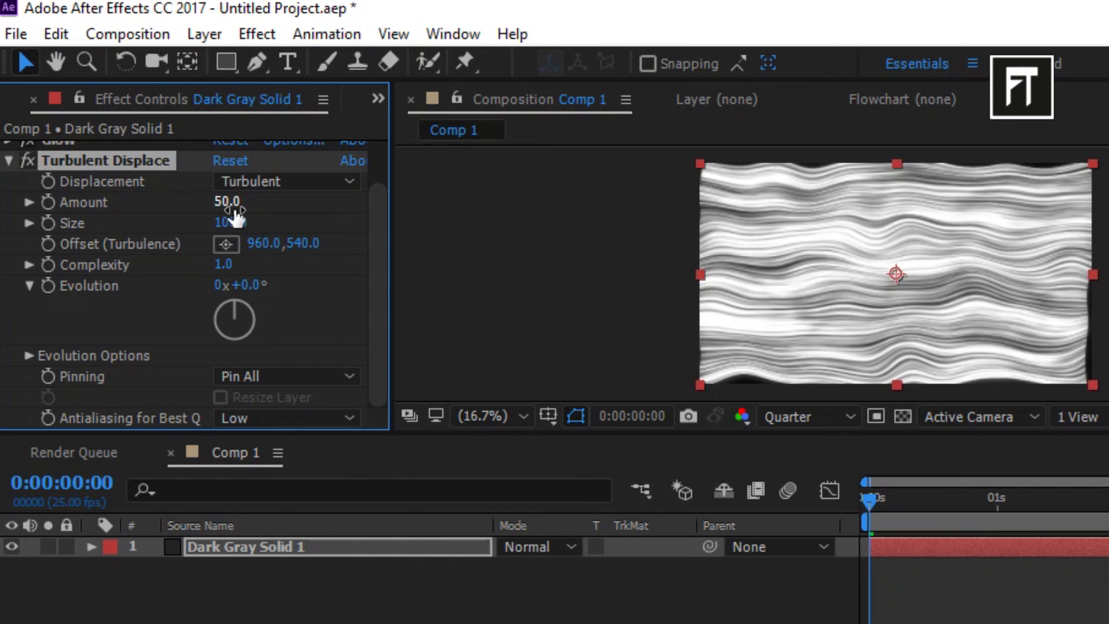
click(235, 209)
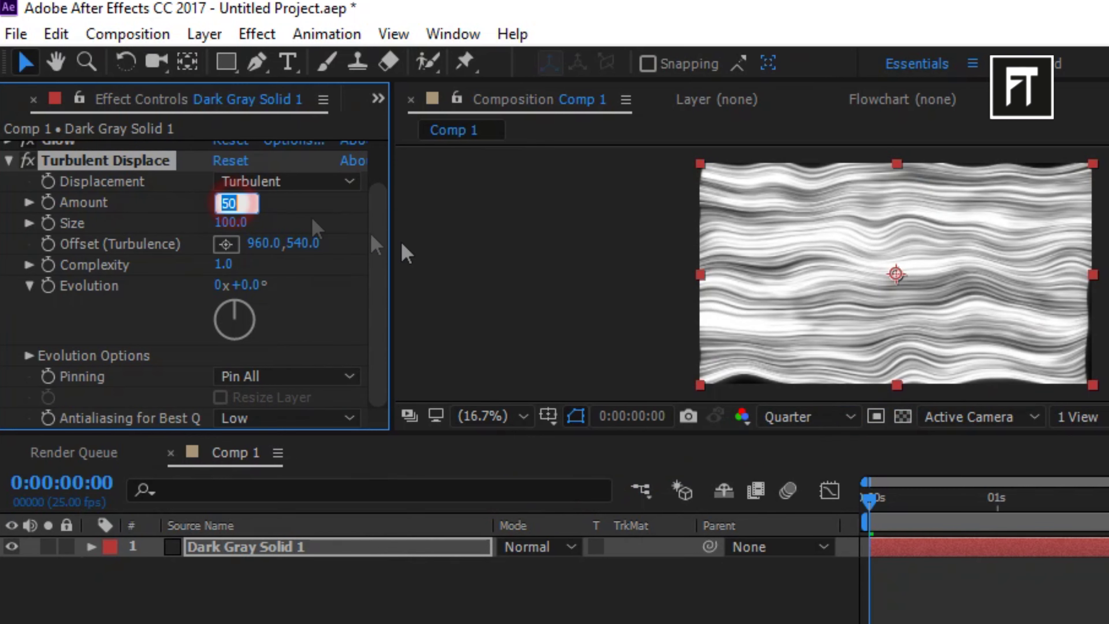
text(114)
key(Return)
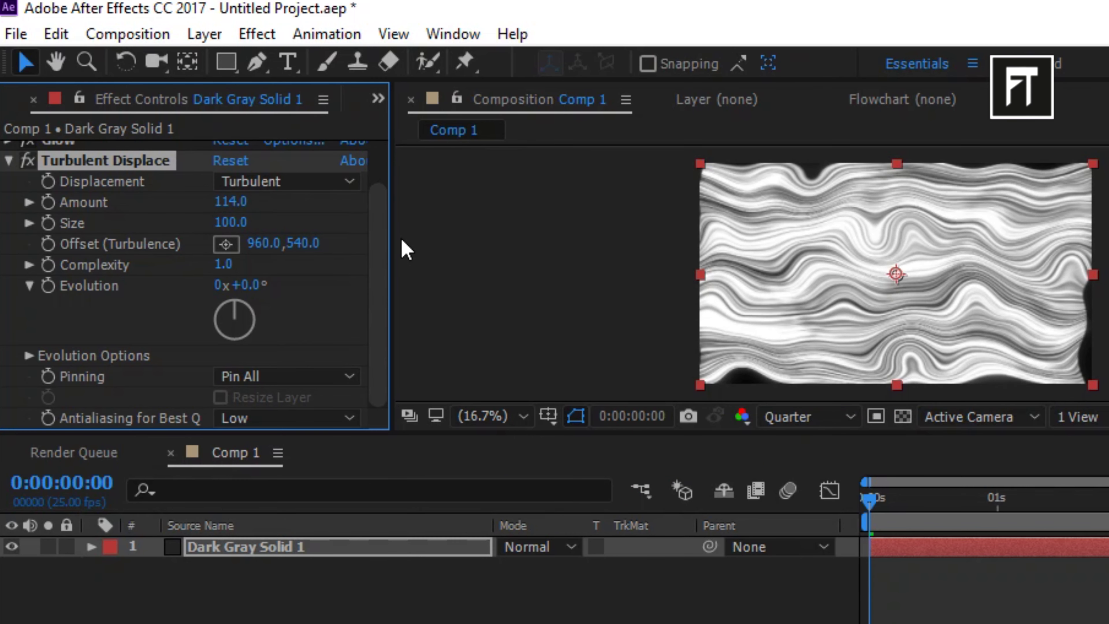
click(231, 222)
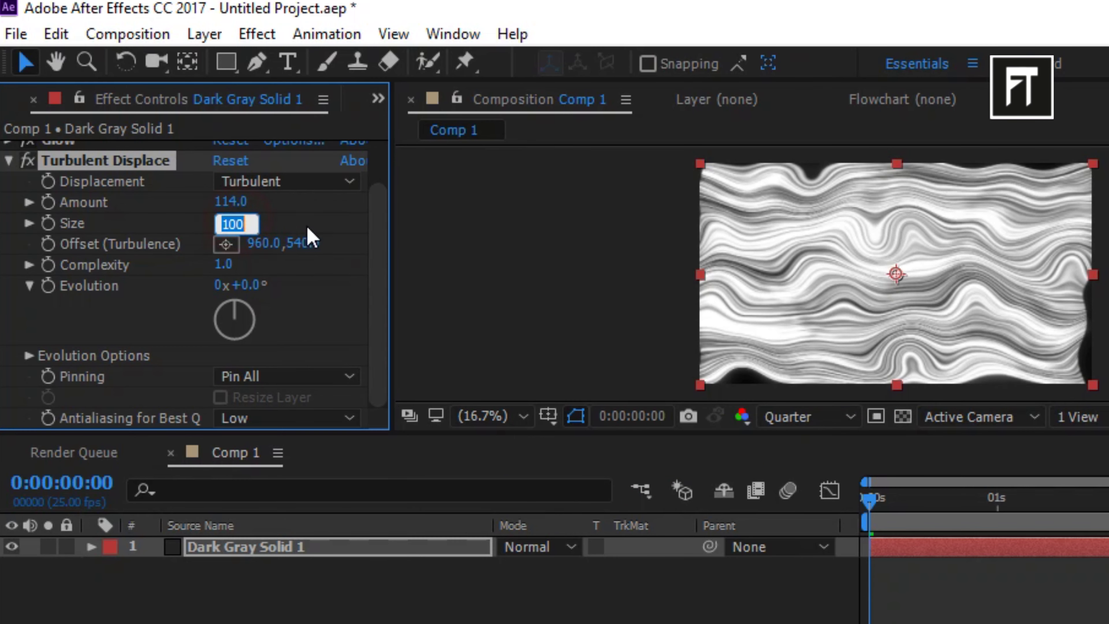
text(163)
key(Return)
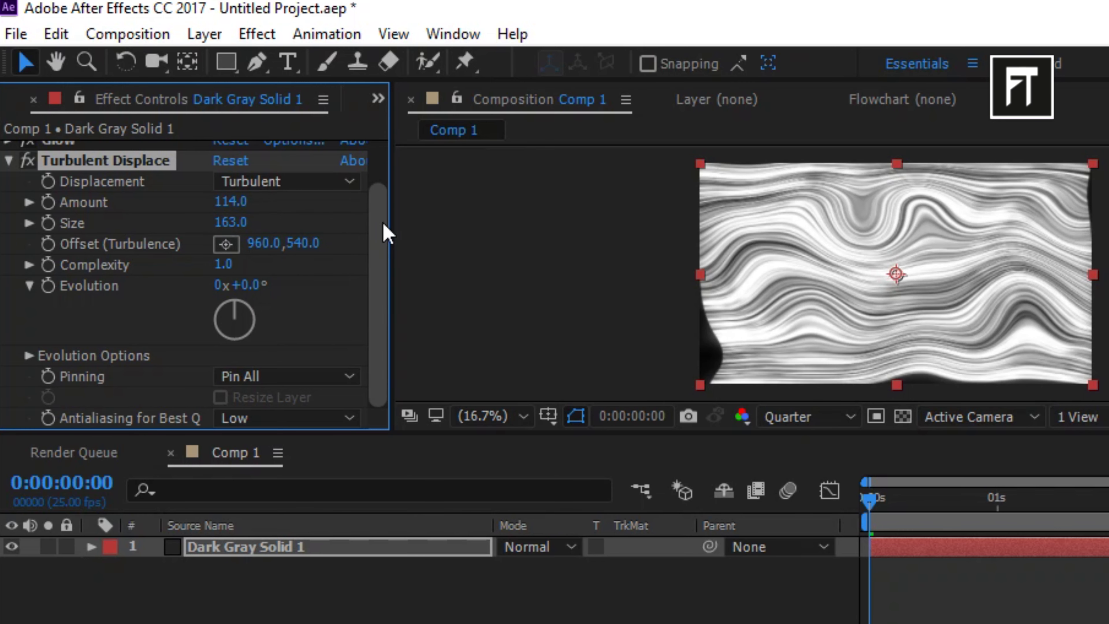
click(328, 418)
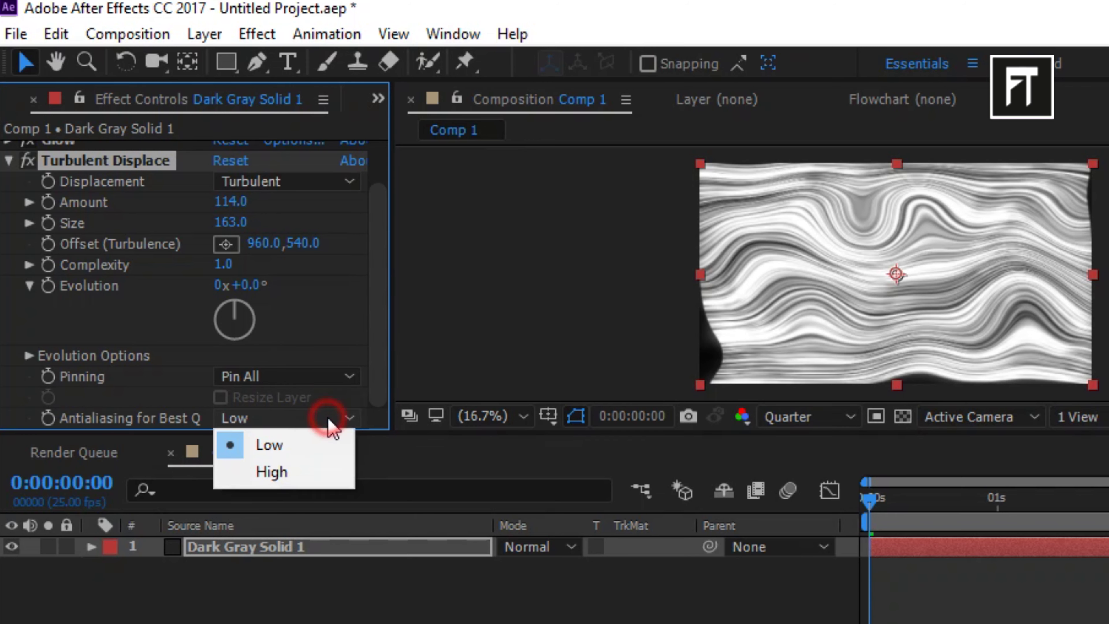
click(318, 472)
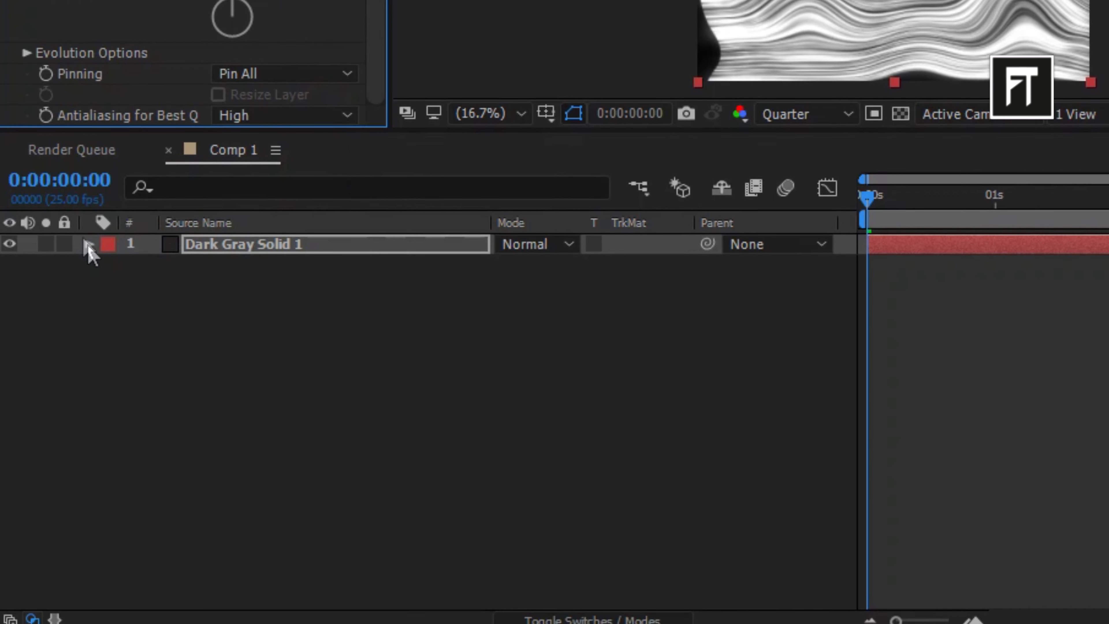
Reveal Turbulent Displace in the timeline and start an expression on its Evolution.
click(89, 242)
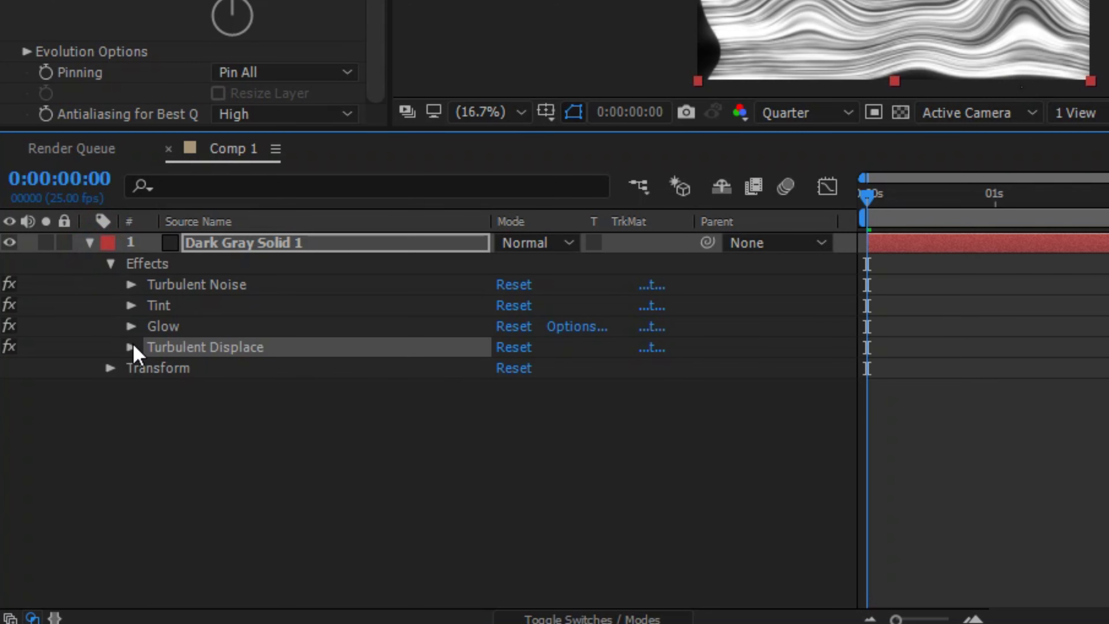
click(131, 347)
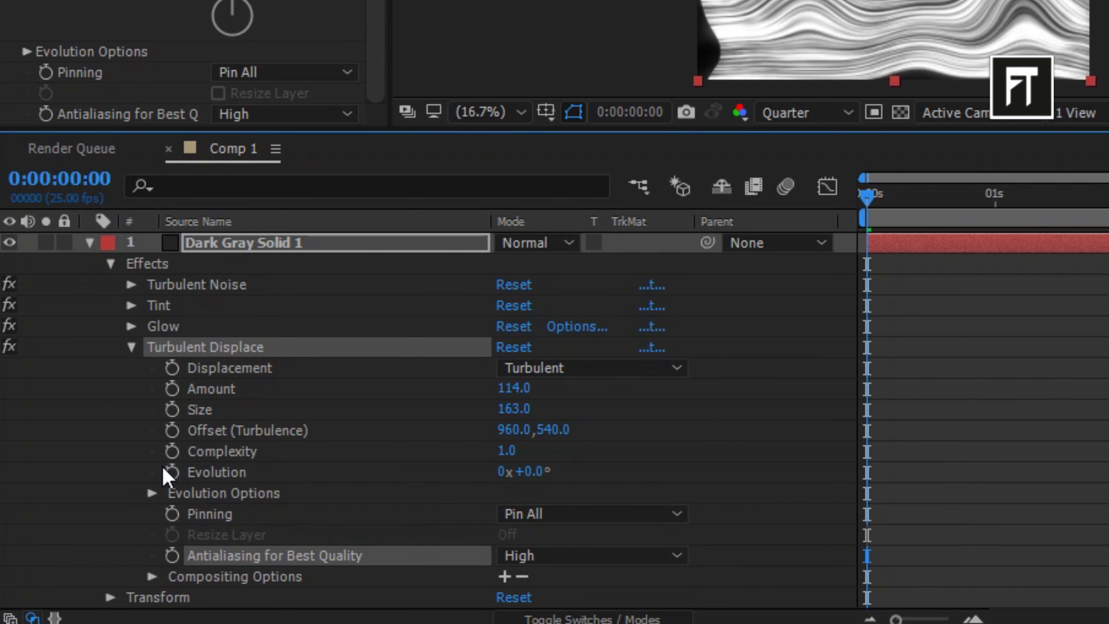
alt+click(172, 472)
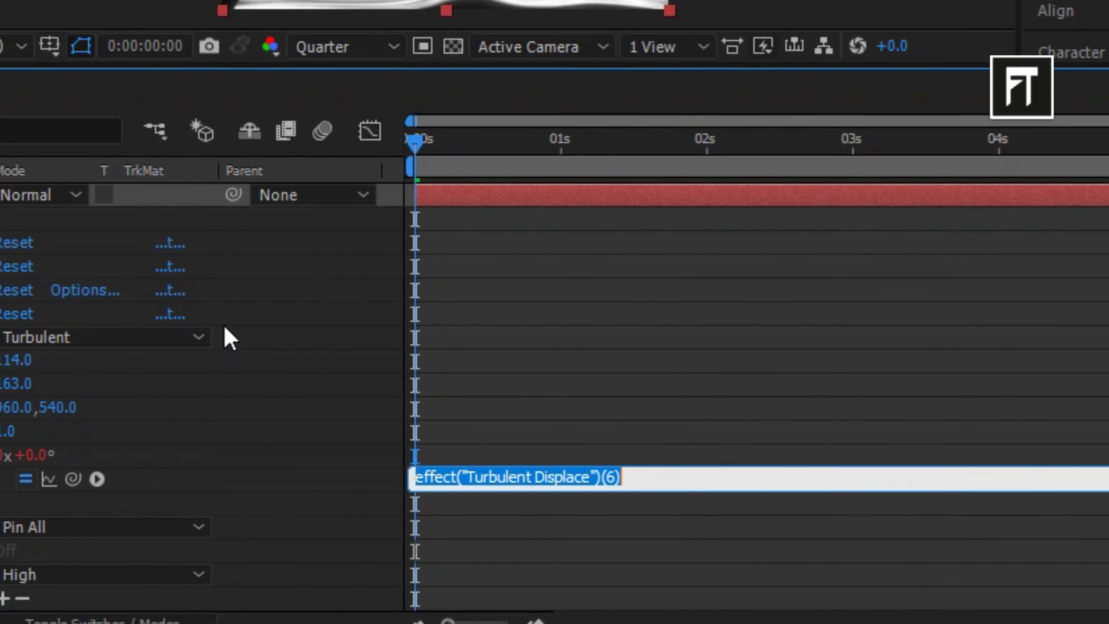
Enter wiggle(0.3,360) as the Turbulent Displace Evolution expression and collapse the layer.
text(wi)
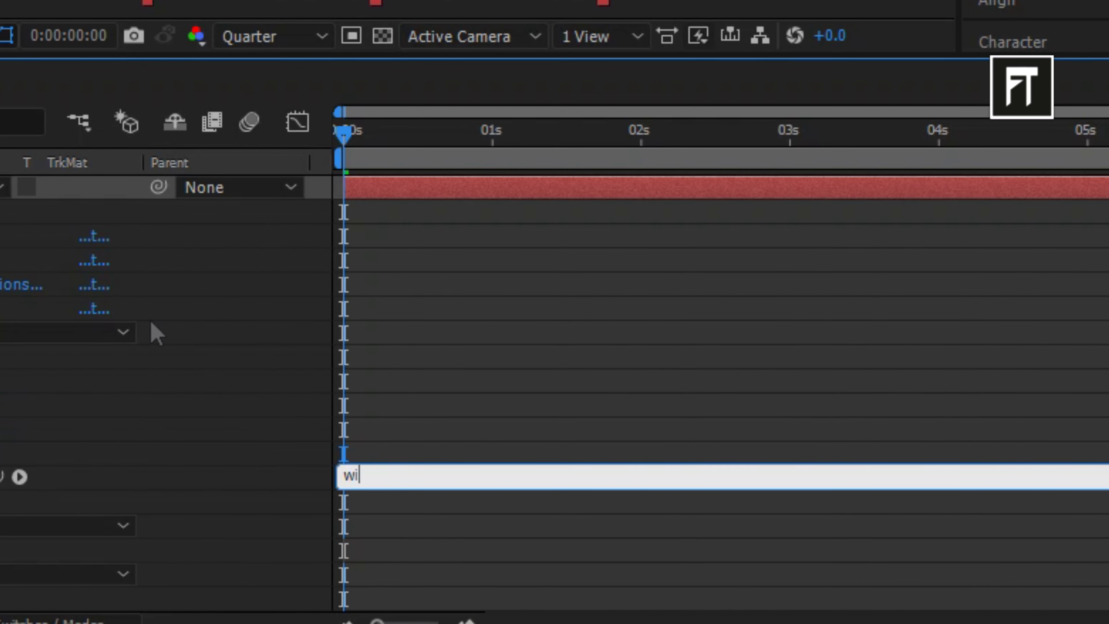
text(ggle(0)
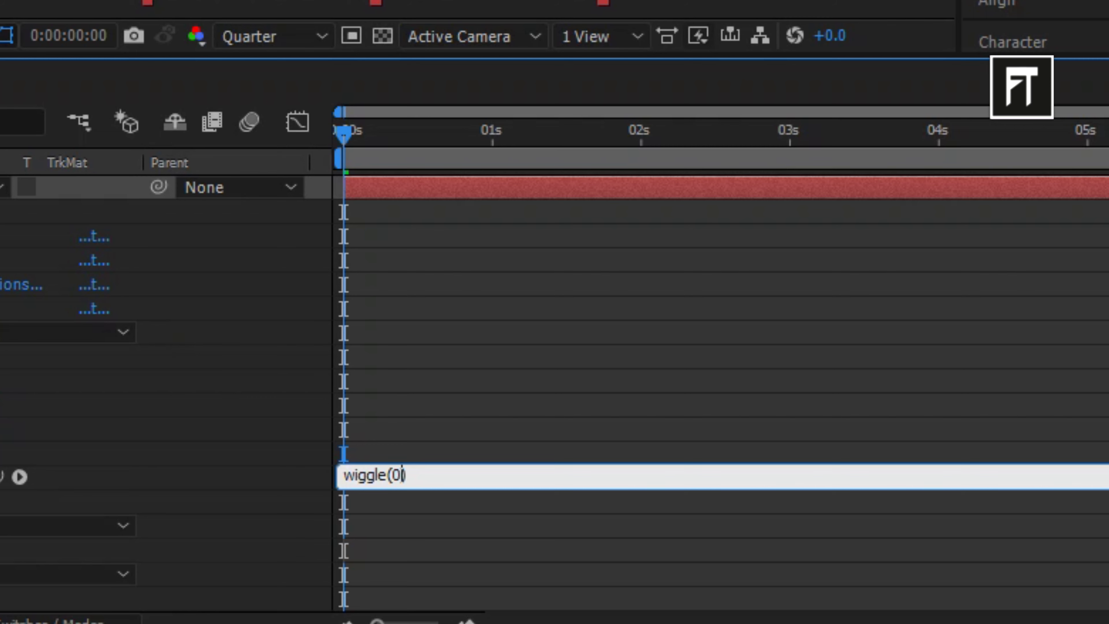
text(.3,360)
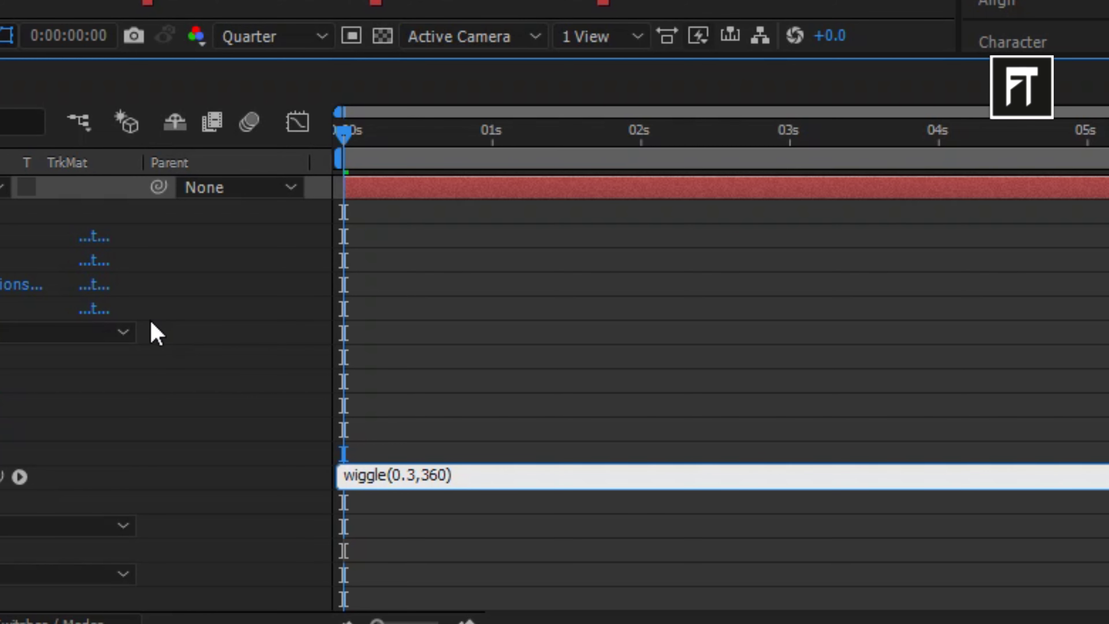
click(155, 334)
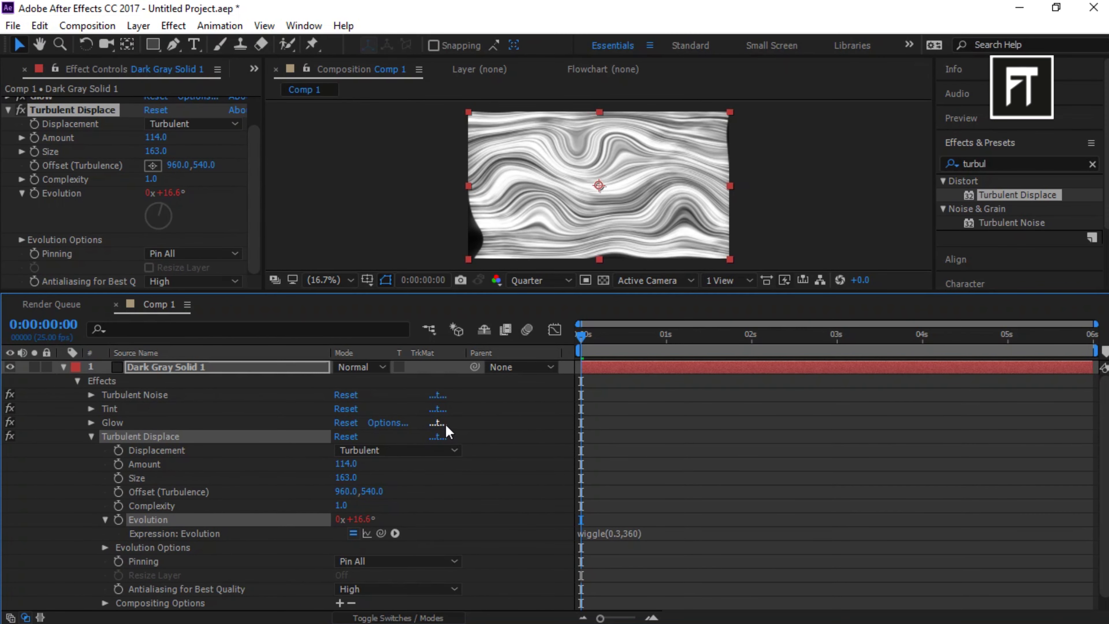
click(93, 436)
click(63, 368)
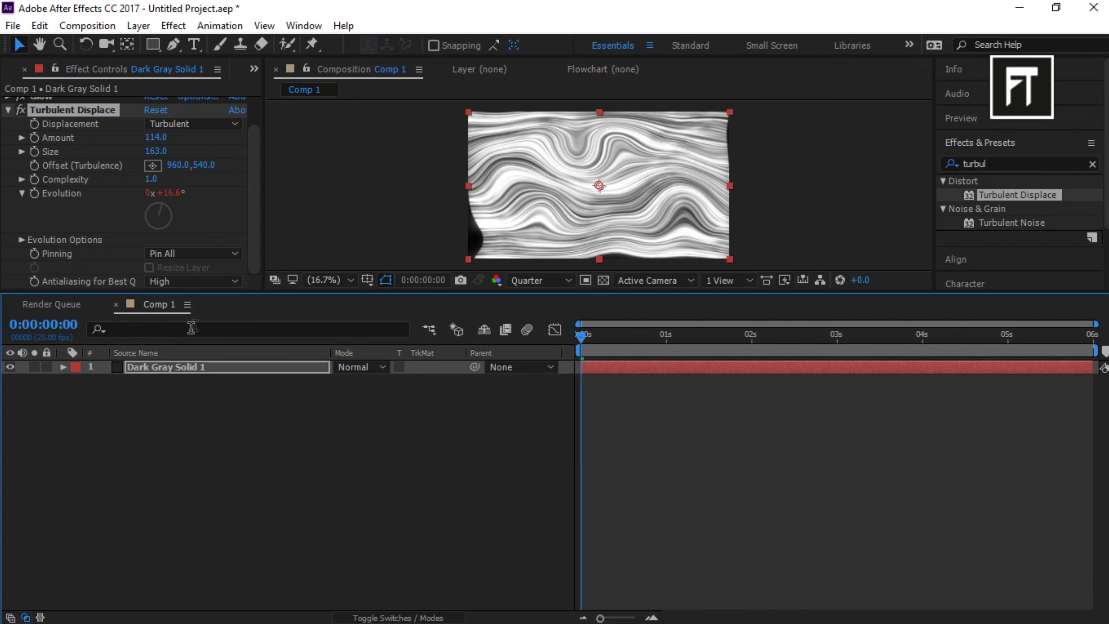
Scale Dark Gray Solid 1 to 125% and enlarge the composition viewer.
click(191, 374)
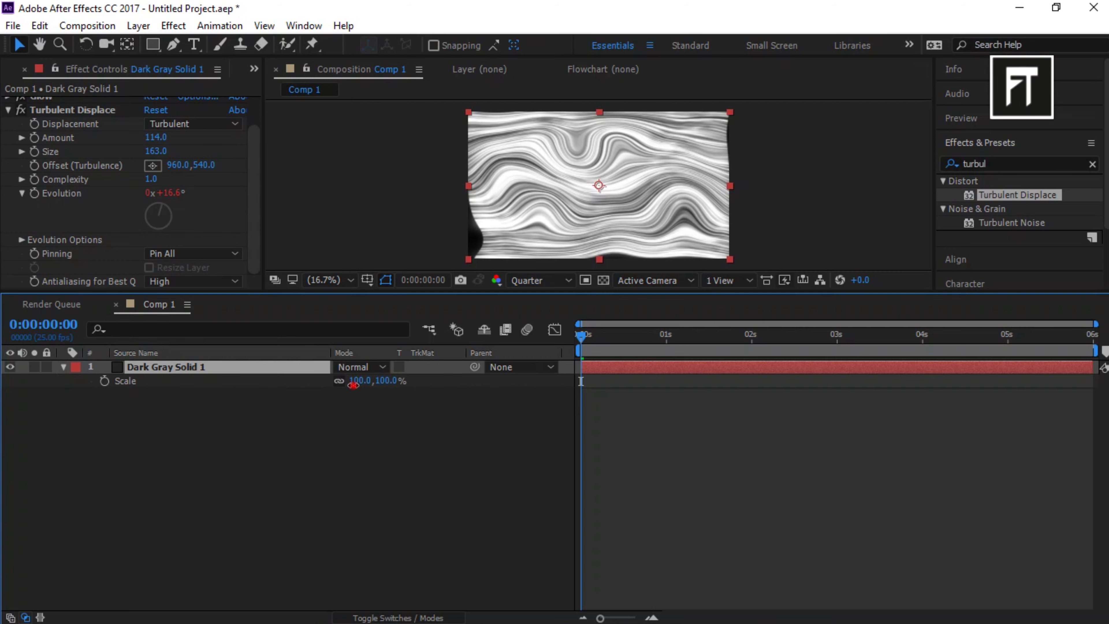
drag(354, 381, 377, 394)
click(377, 418)
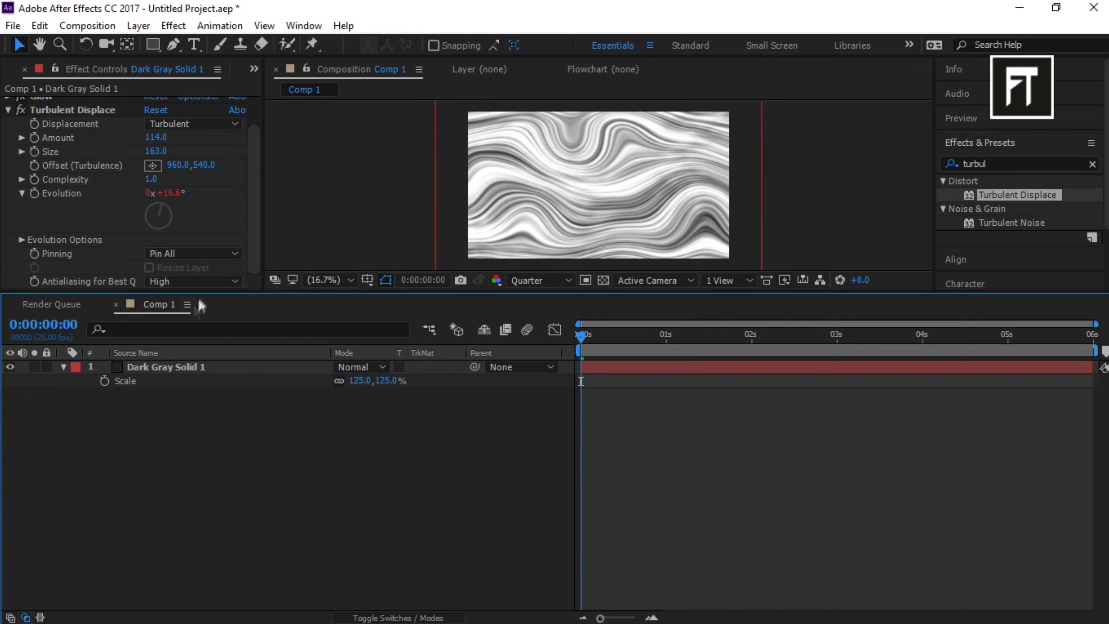
drag(201, 295, 207, 359)
Hide the Scale row and bring up the streak layer's context menu.
click(212, 482)
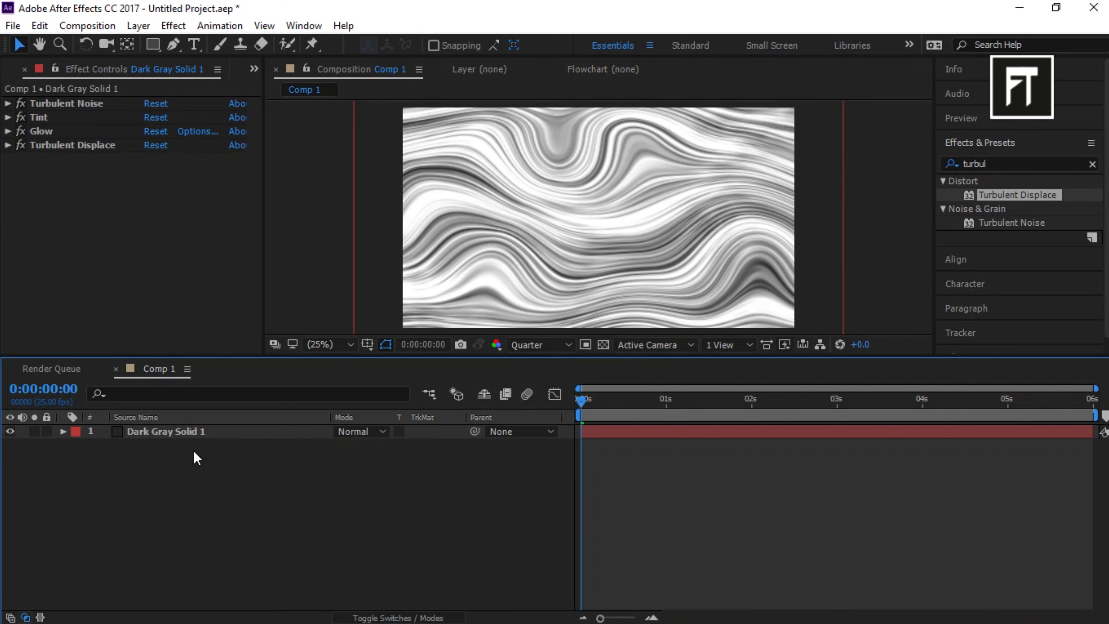
click(136, 432)
right_click(144, 432)
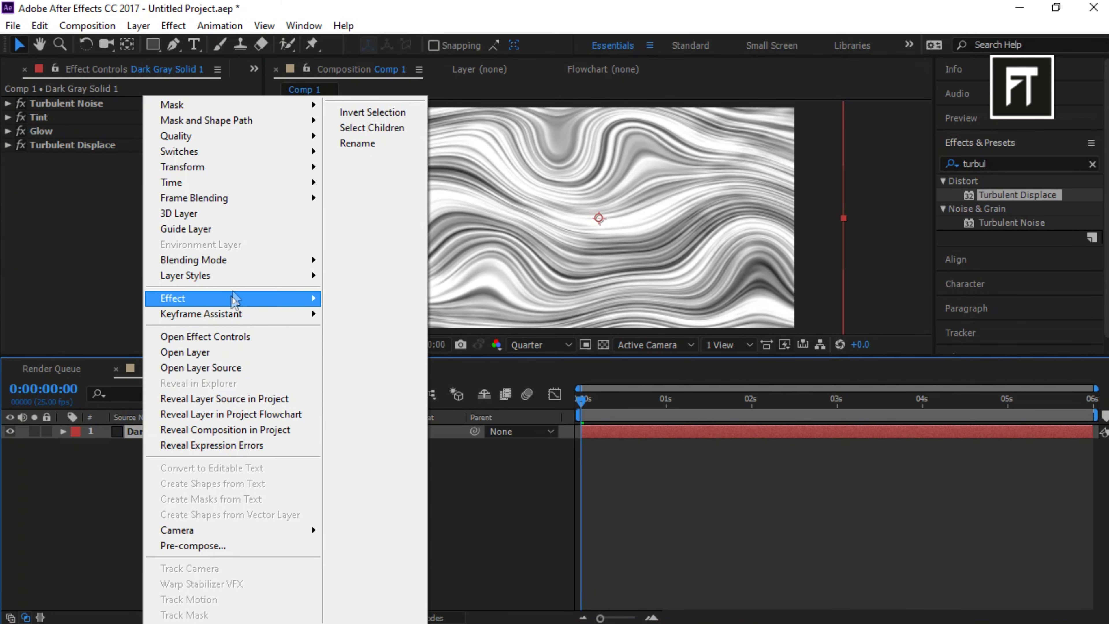
Add an Inner Shadow layer style with Opacity 50%, Distance 12 and Size 13.
click(239, 275)
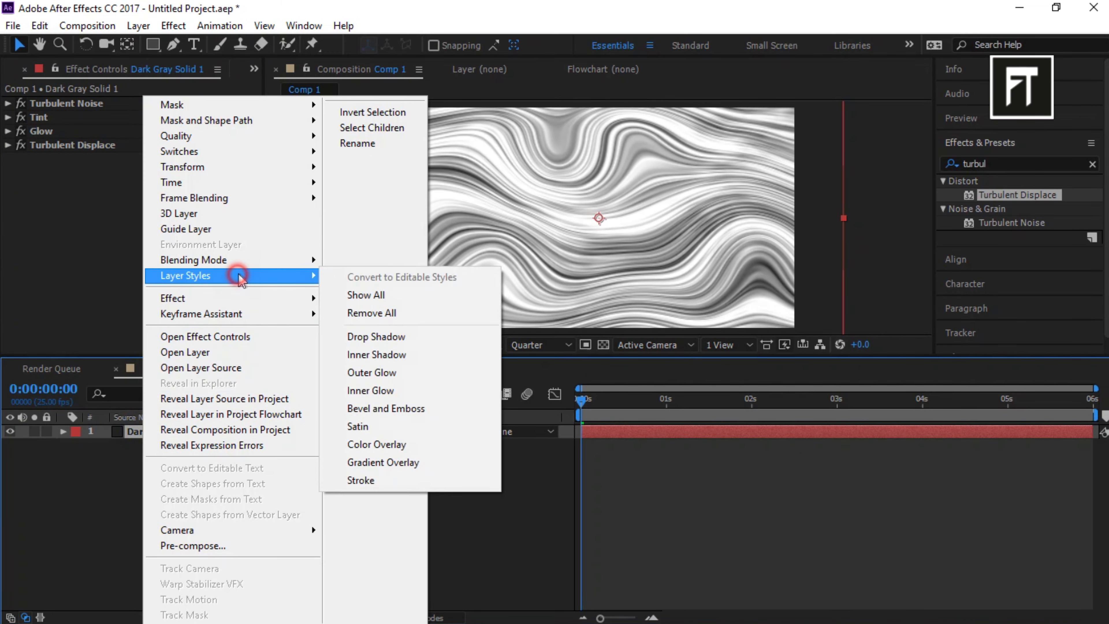
click(380, 355)
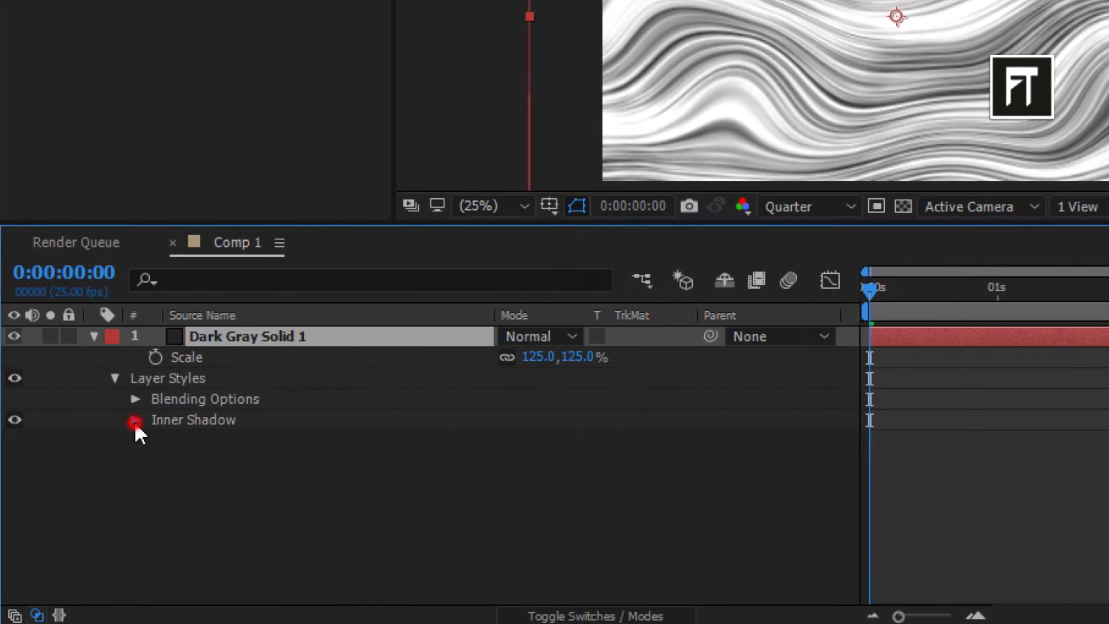
click(96, 479)
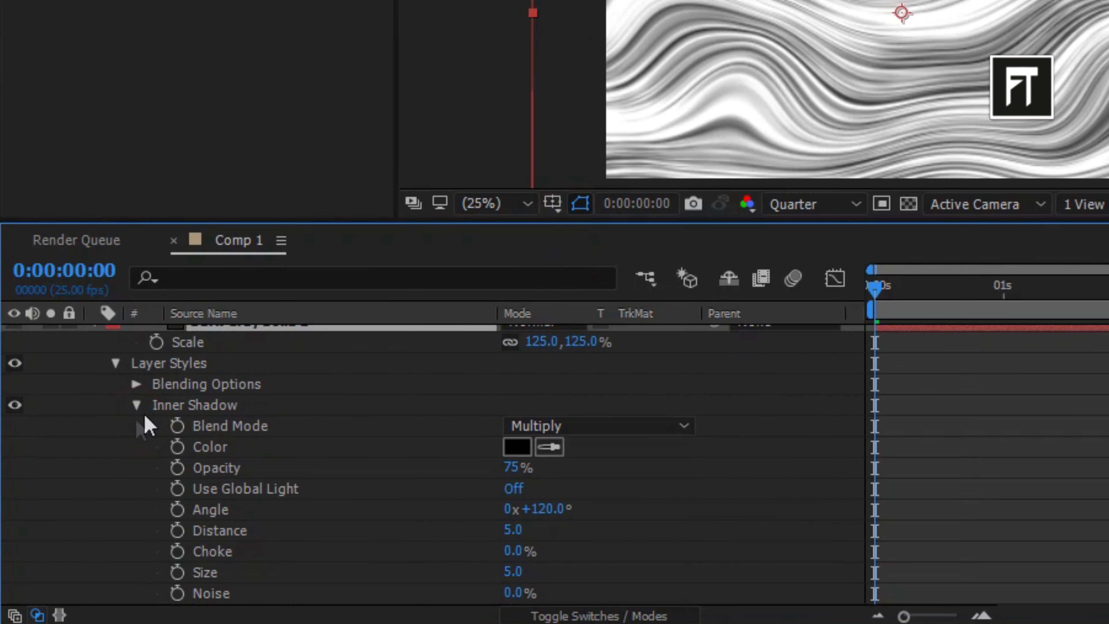
drag(354, 223, 354, 205)
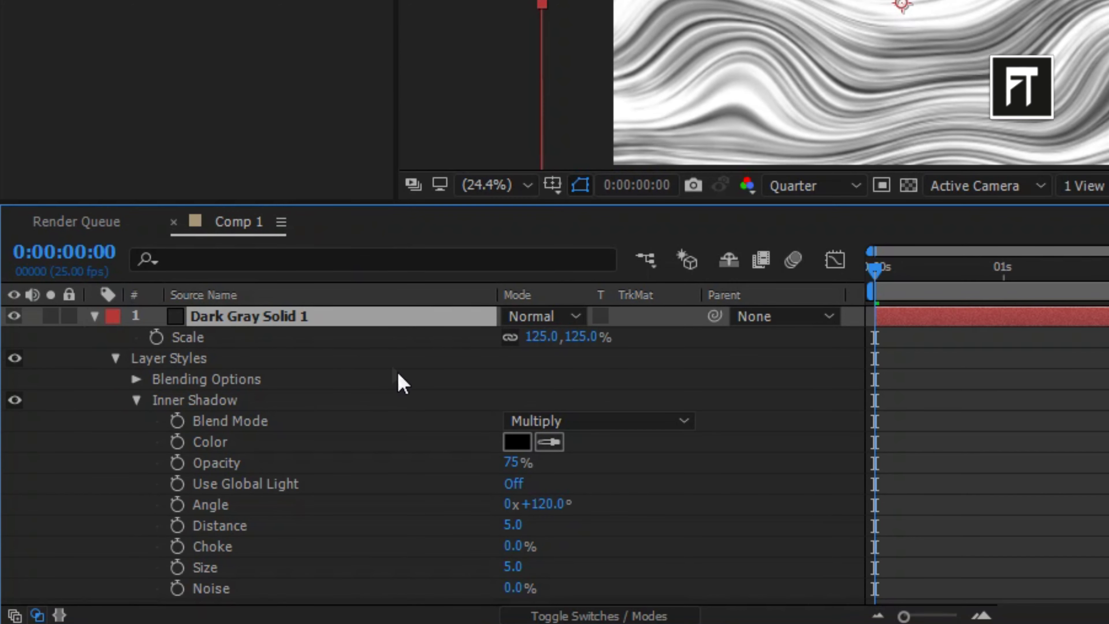
click(510, 462)
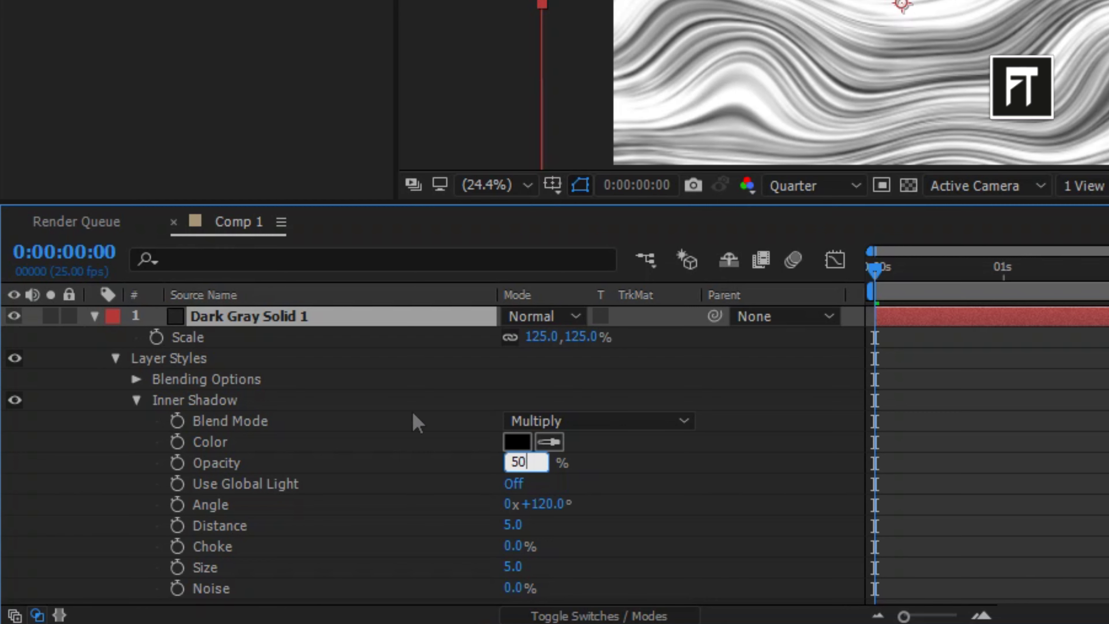
click(435, 463)
click(508, 525)
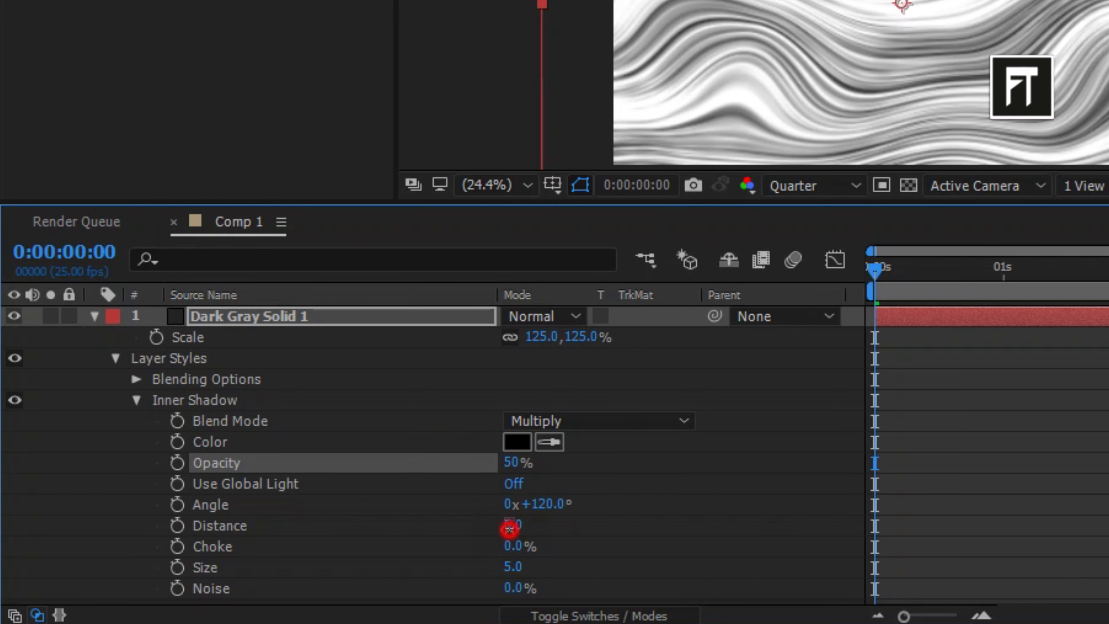
click(472, 529)
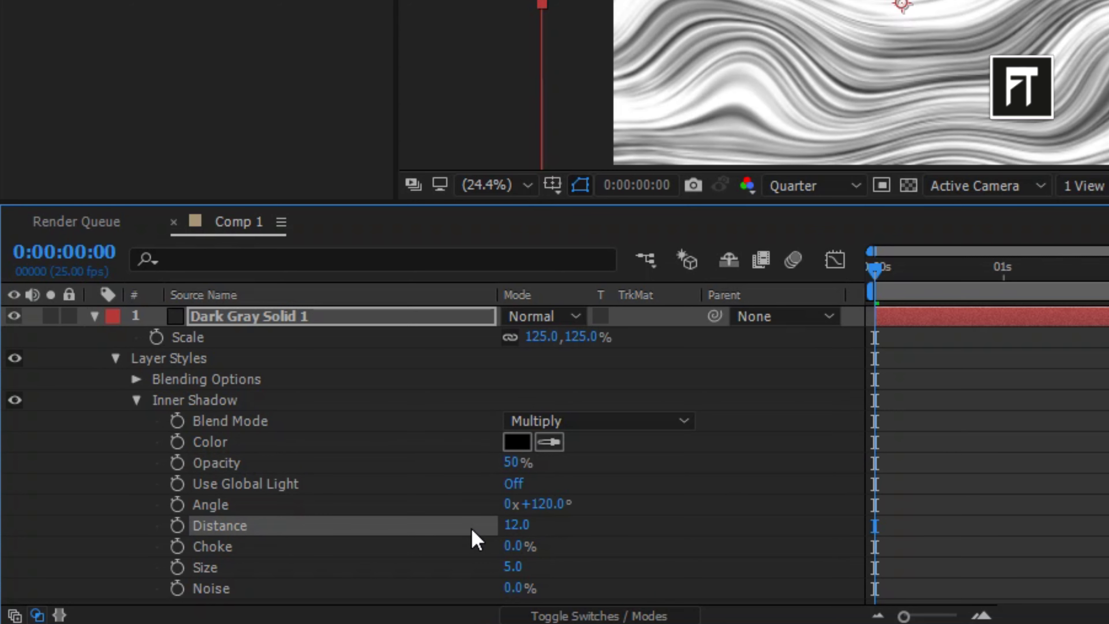
click(515, 567)
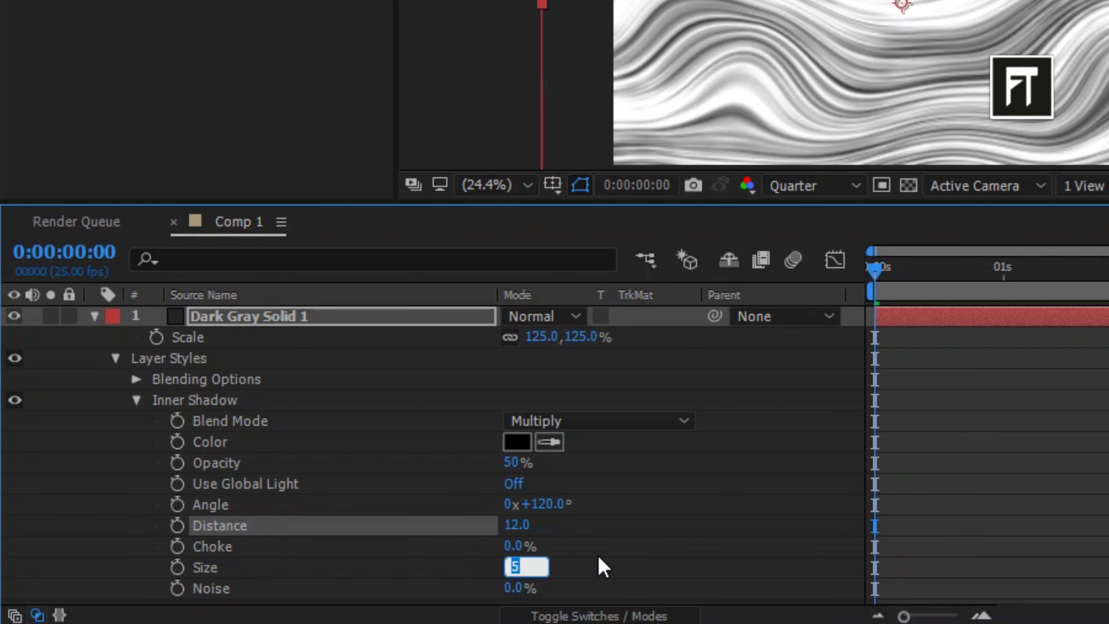
text(13)
click(597, 567)
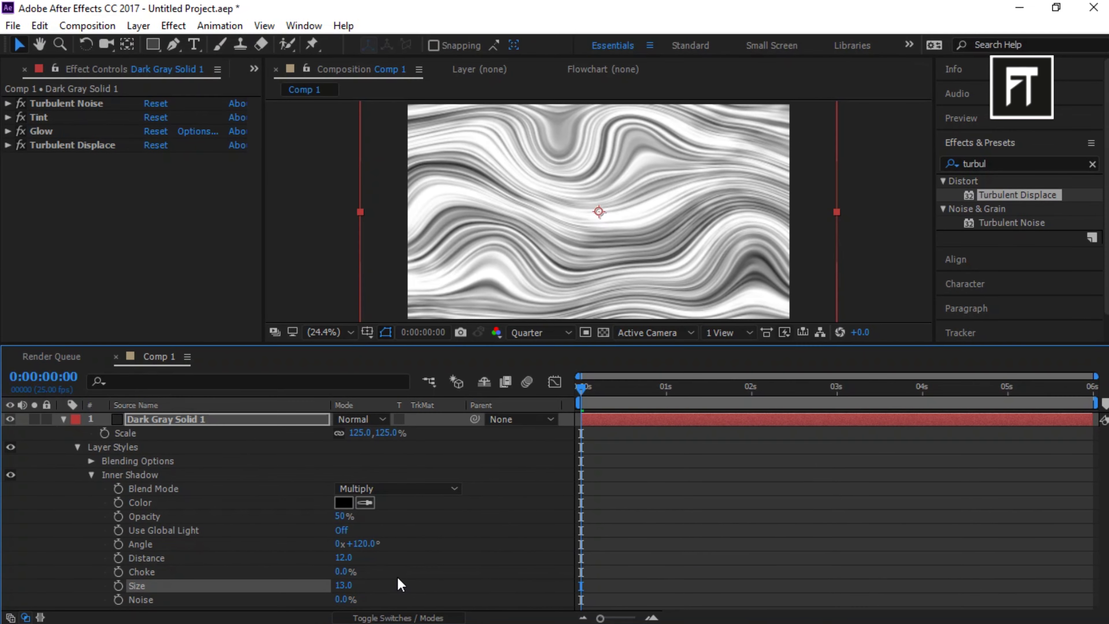
Tidy the timeline and add a new text layer reading 'mighty'.
click(64, 419)
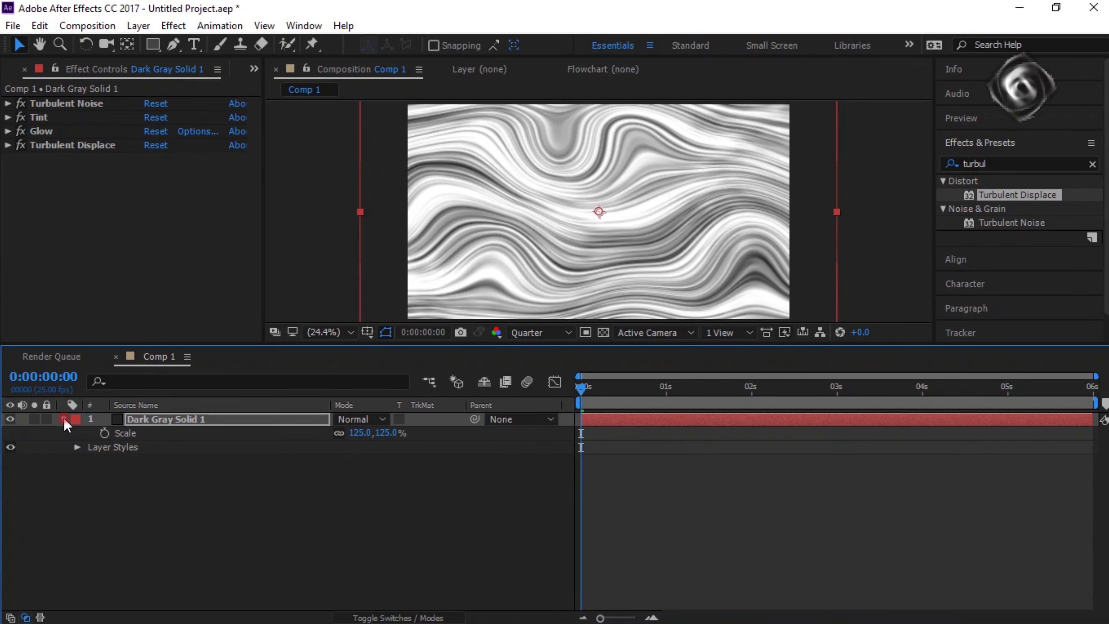
click(222, 482)
drag(349, 343, 349, 368)
key(ctrl+0)
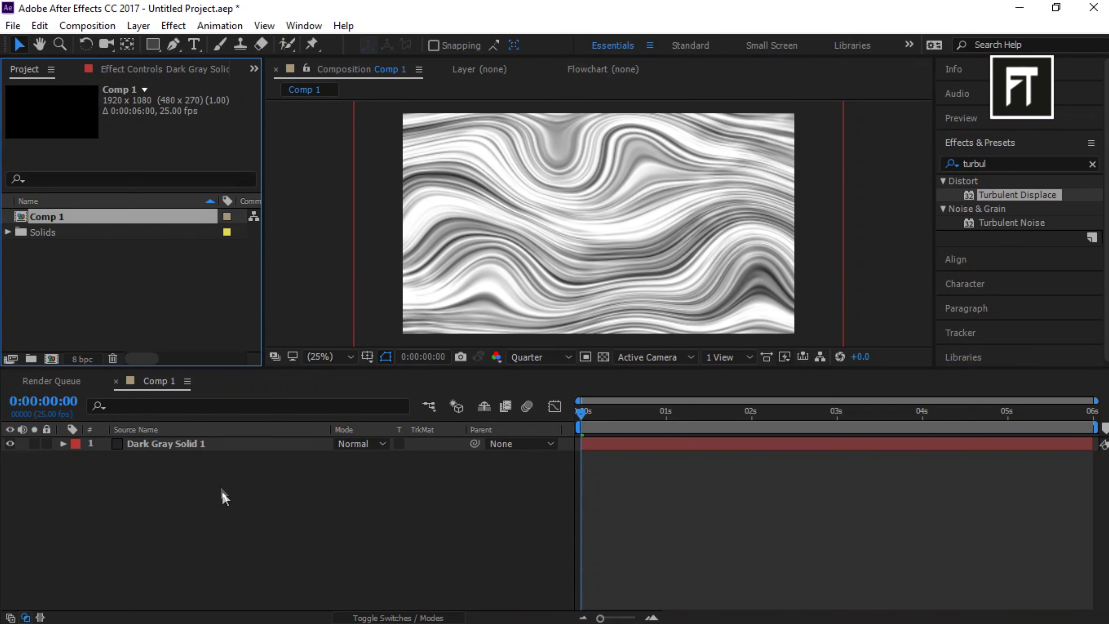
right_click(223, 514)
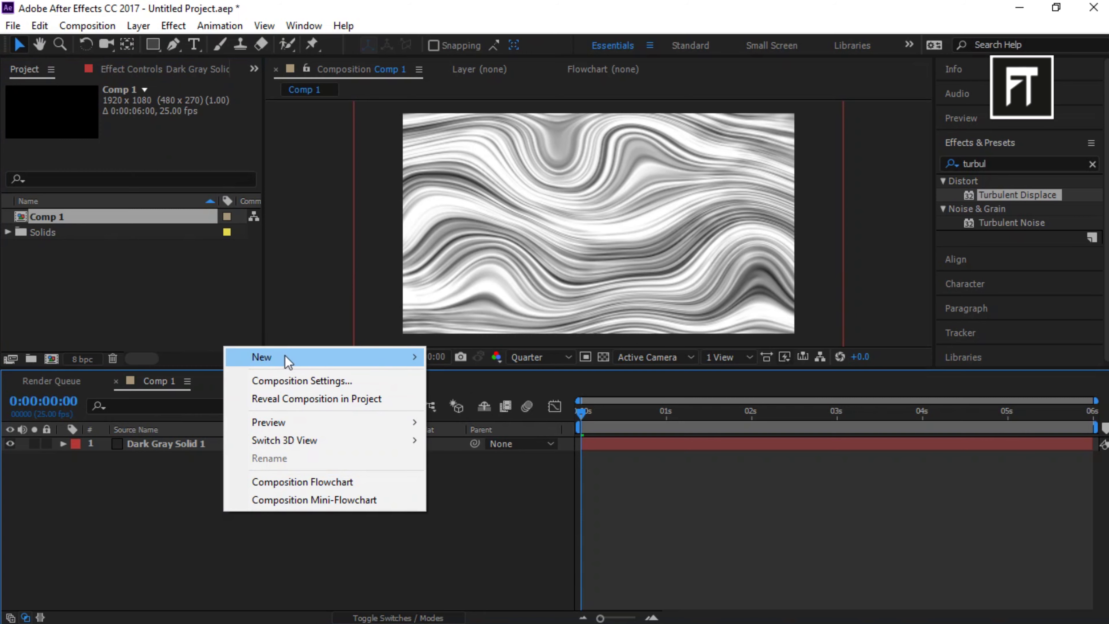
mouse_move(286, 357)
click(473, 382)
text(m)
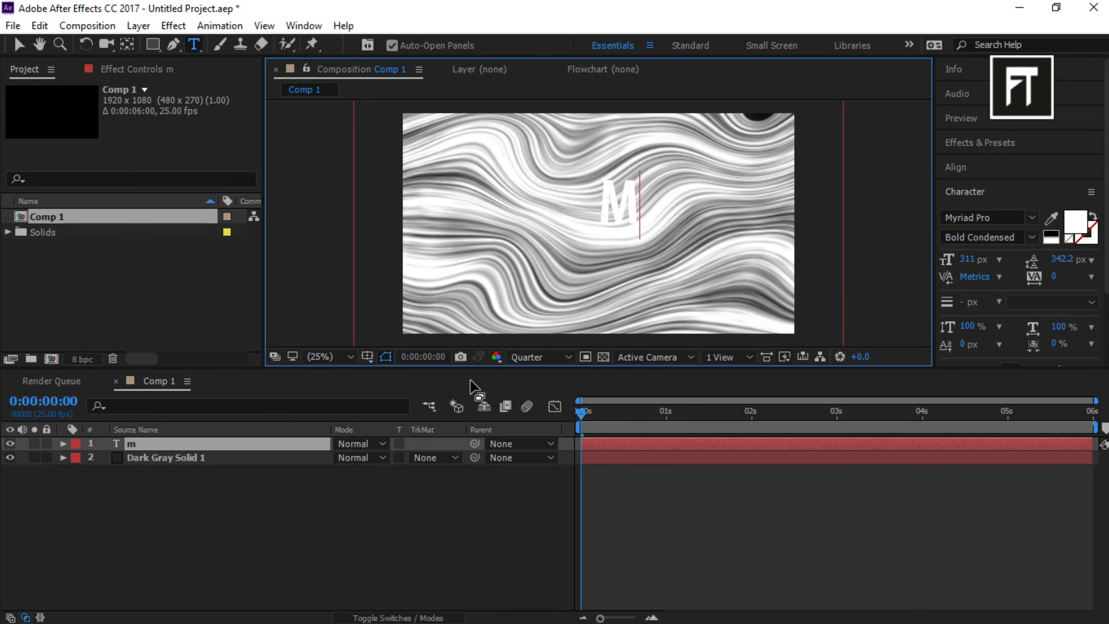
key(BackSpace)
text(mighty)
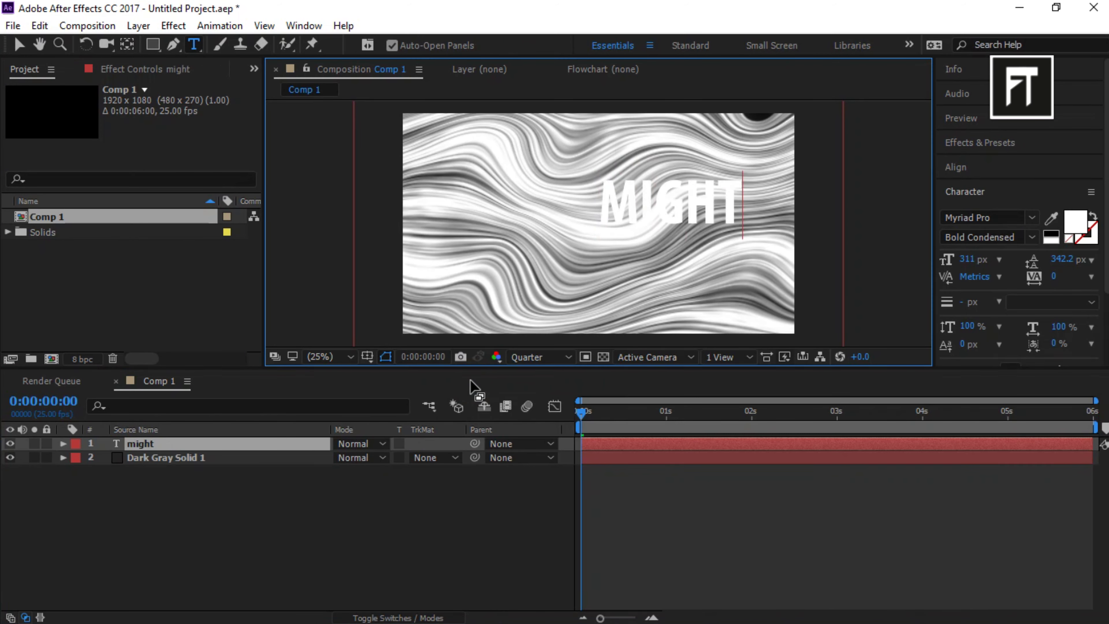
key(ctrl+a)
Centre the MIGHTY text horizontally and vertically in the composition.
click(955, 167)
click(978, 209)
click(978, 208)
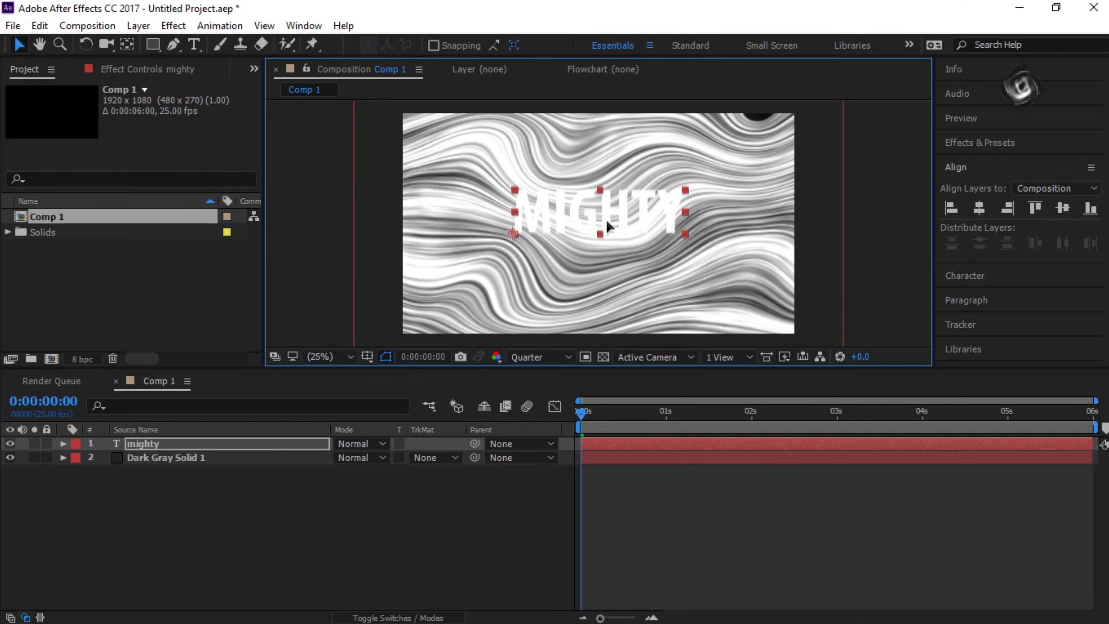
click(980, 209)
Set the streak solid's track matte to Alpha Matte 'mighty'.
click(265, 531)
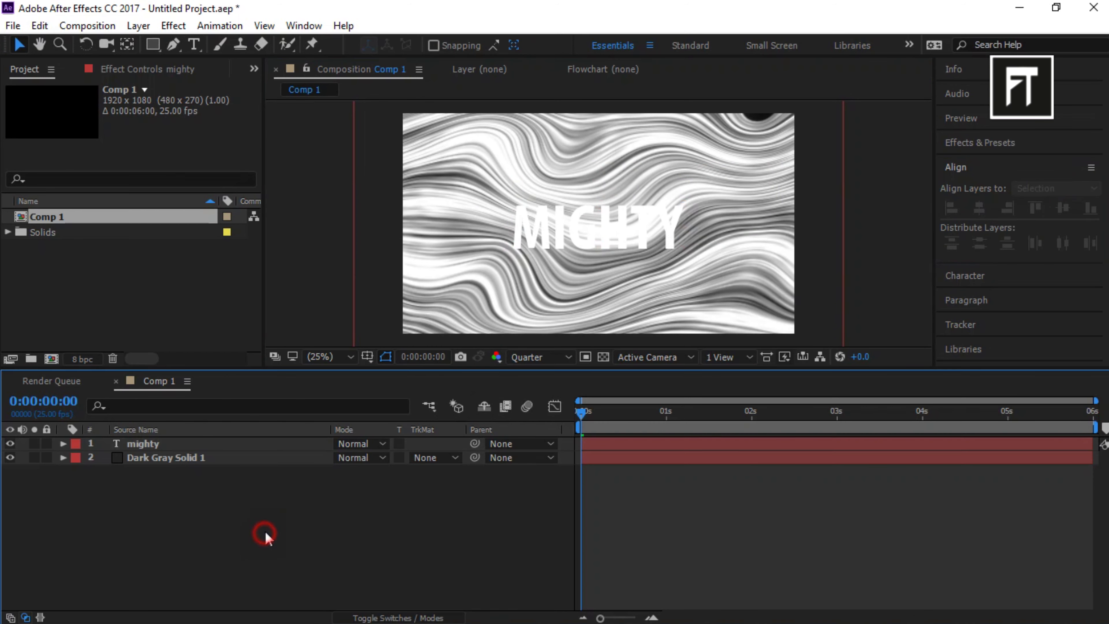
click(434, 457)
click(449, 500)
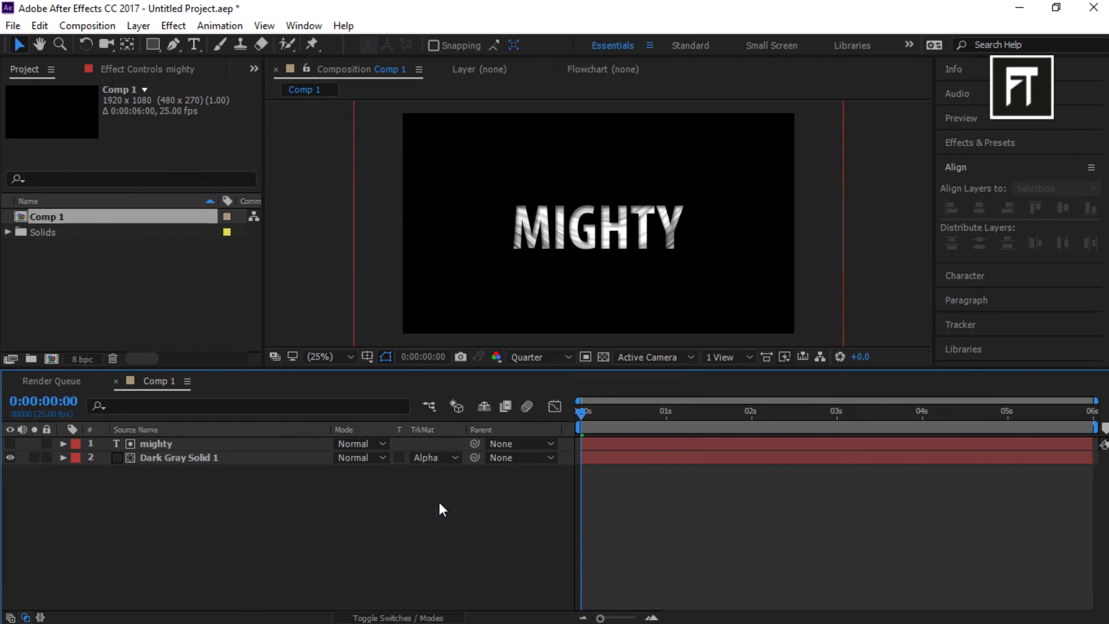
Add Dark Gray Solid 2 with default settings and move it below the streak layer.
right_click(259, 540)
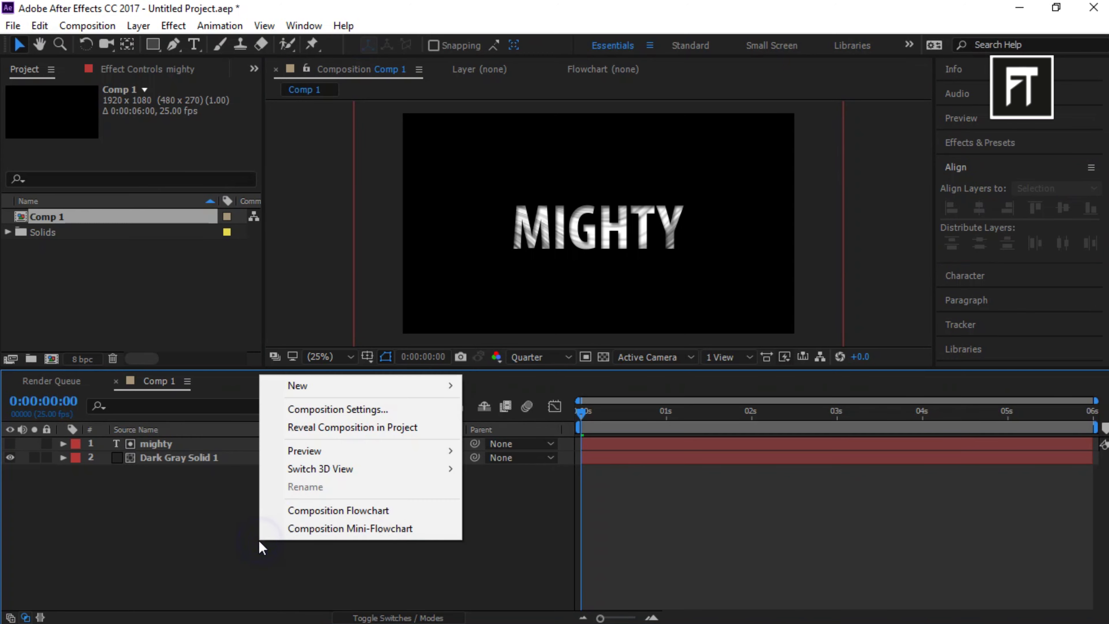
mouse_move(317, 386)
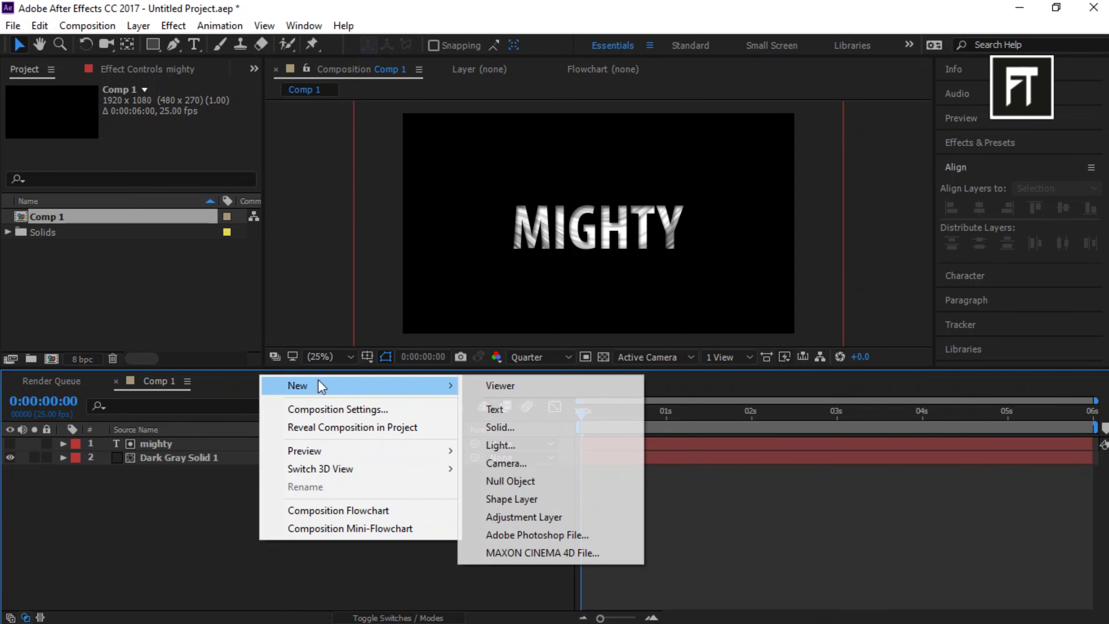
click(515, 428)
click(291, 413)
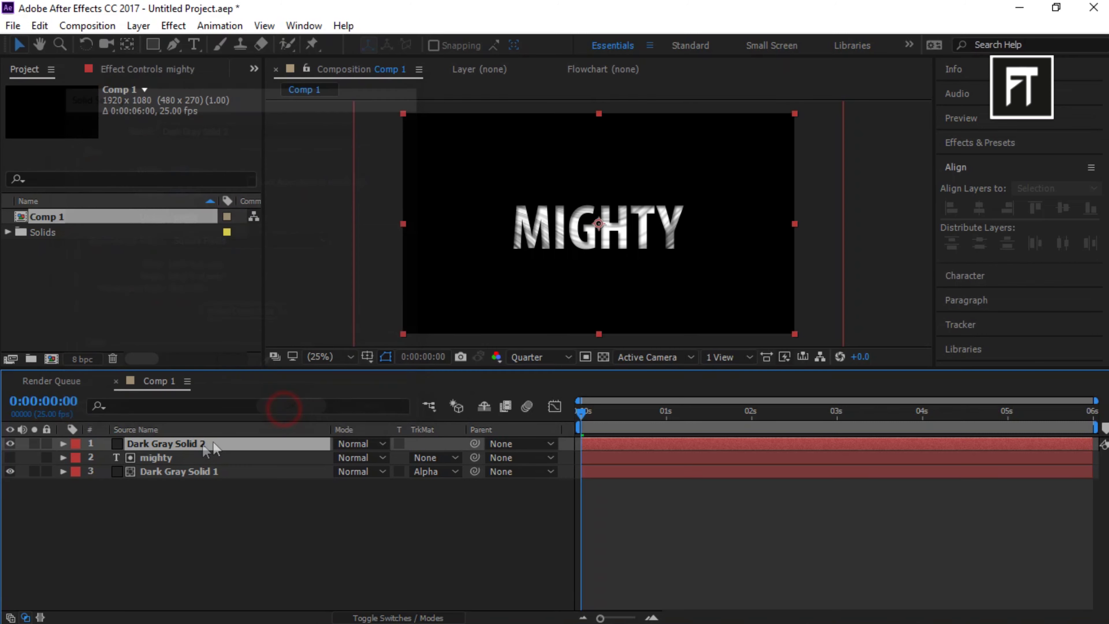
drag(205, 443, 209, 478)
click(224, 542)
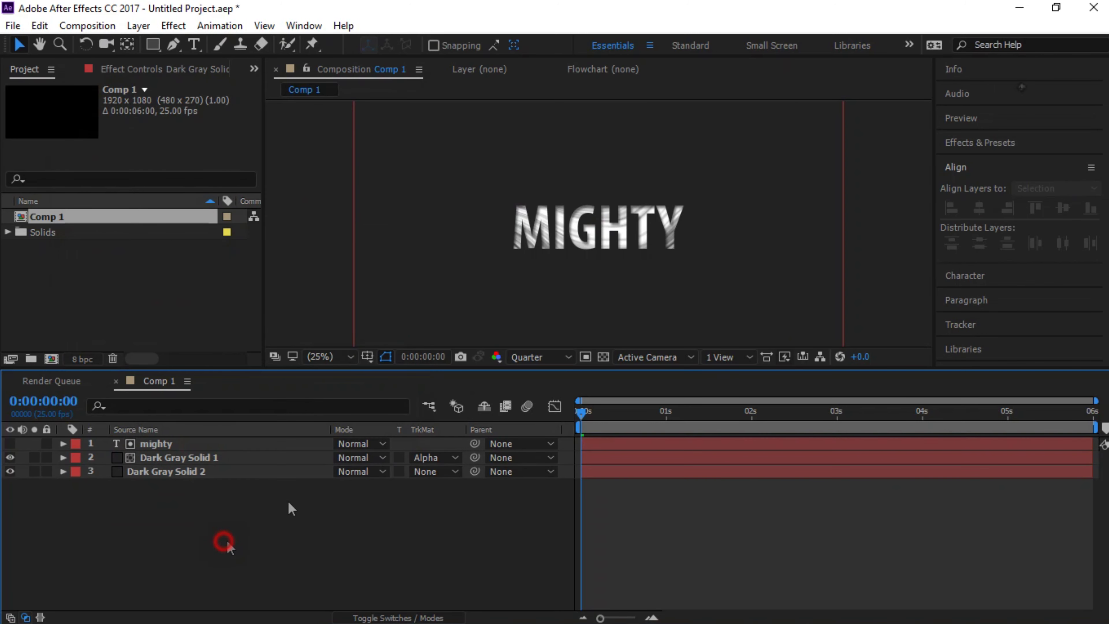
Apply CC Star Burst from Effects & Presets to Dark Gray Solid 2.
click(979, 152)
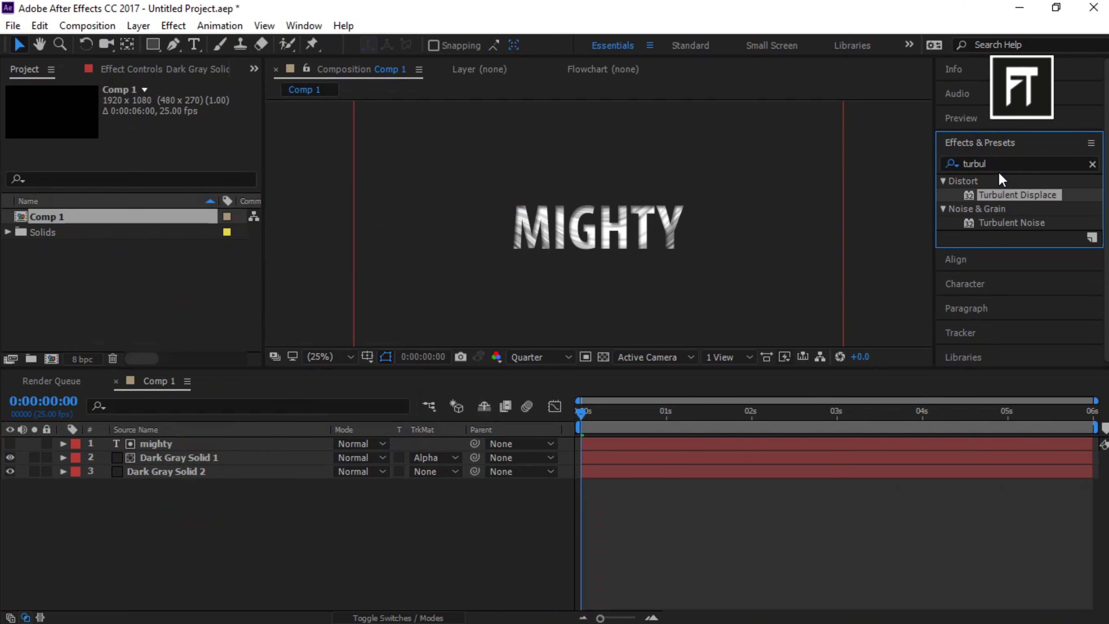
double_click(1003, 163)
text(cc sta)
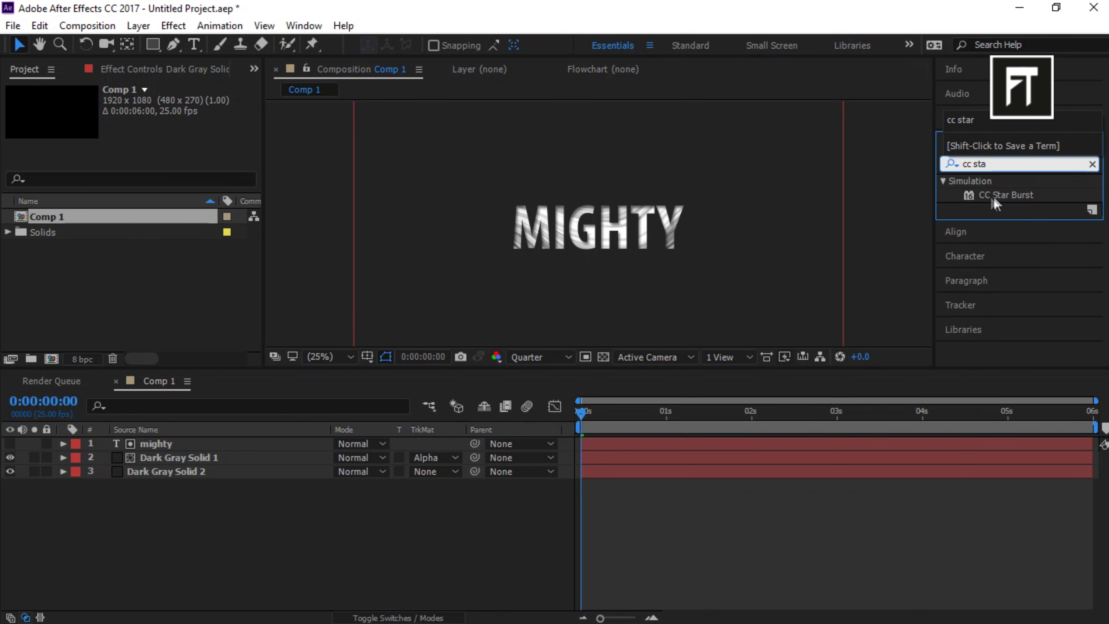
drag(997, 197, 236, 472)
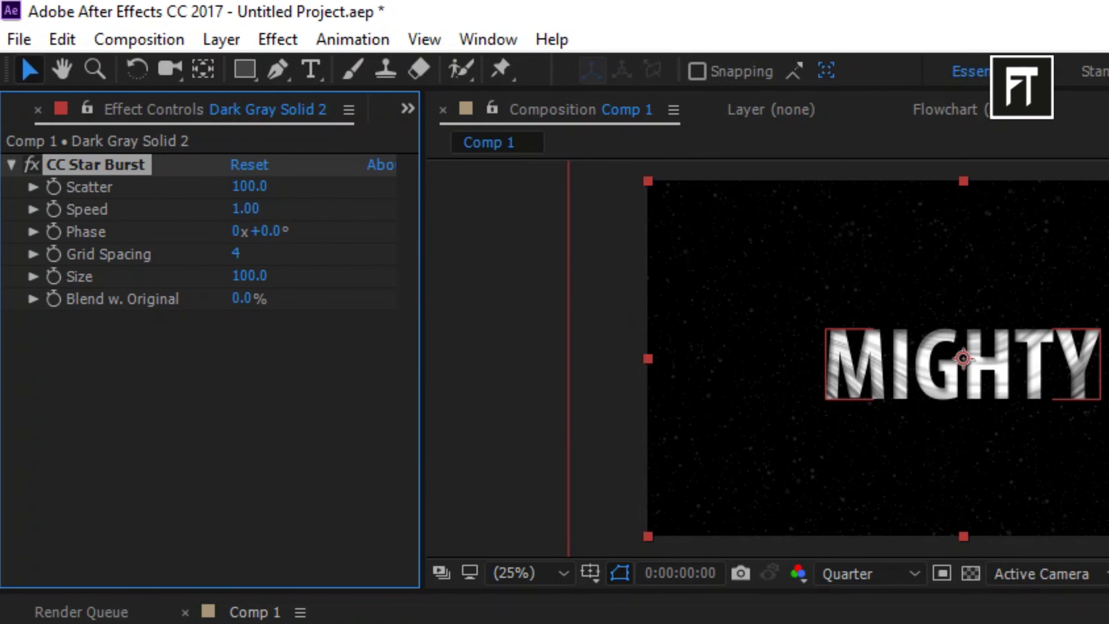
Set CC Star Burst Scatter to 700 and begin editing its Speed value.
click(249, 187)
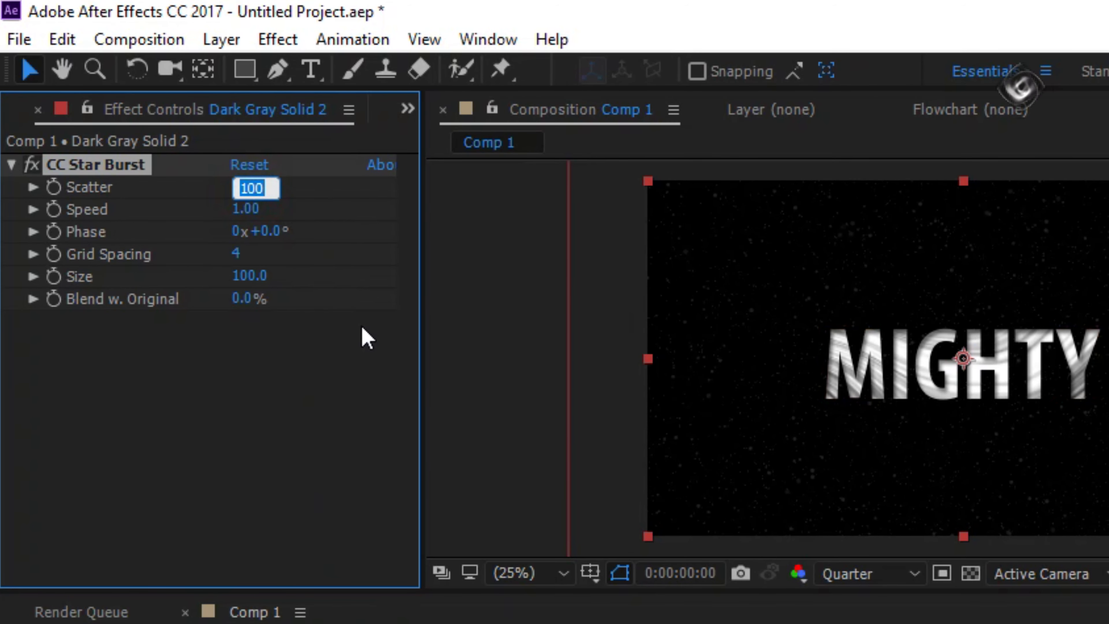
text(70)
key(Return)
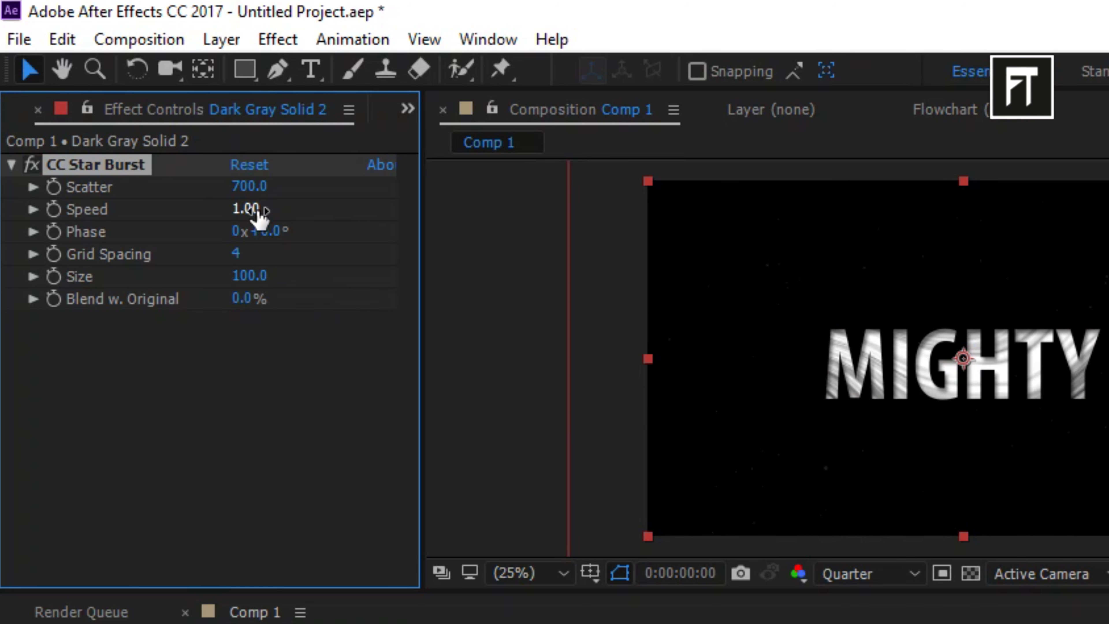
click(253, 211)
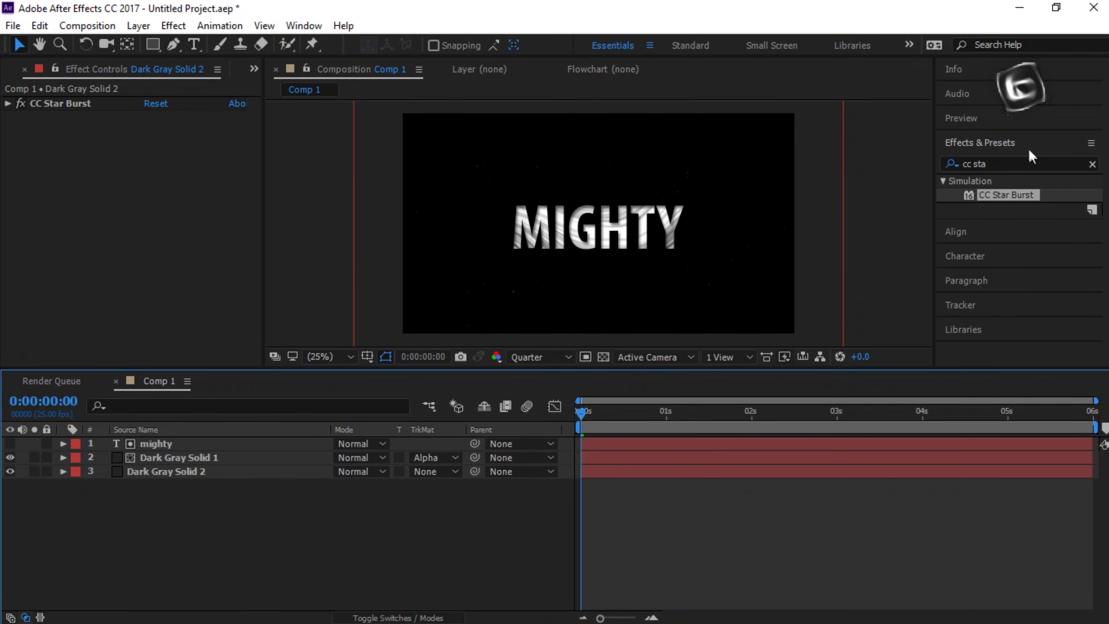
Play Comp 1 as a Full-resolution preview.
click(961, 118)
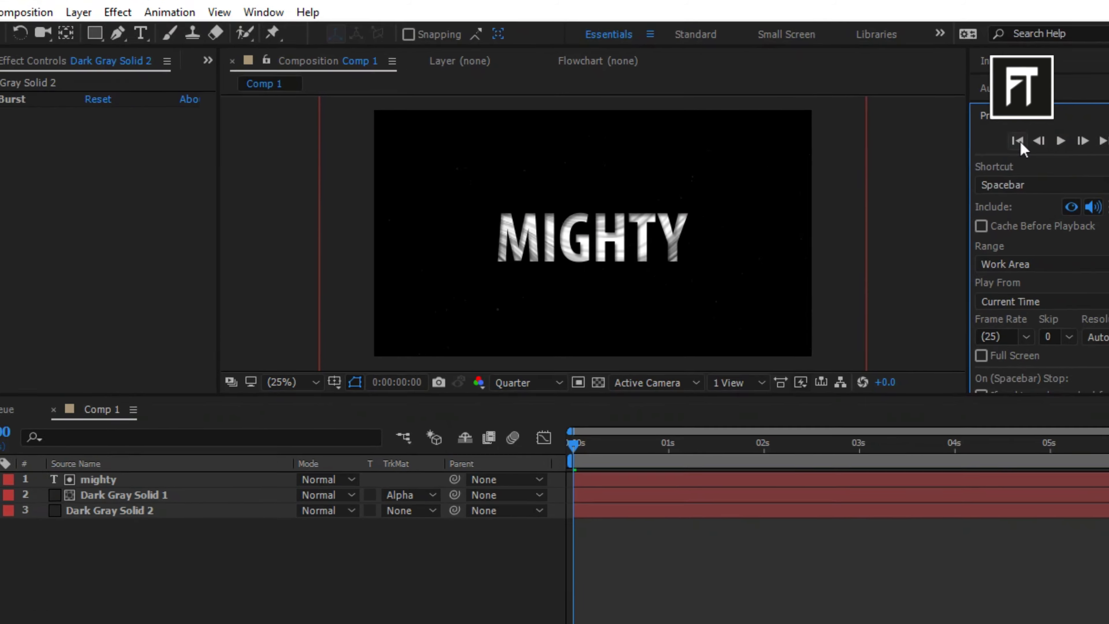
key(ctrl+j)
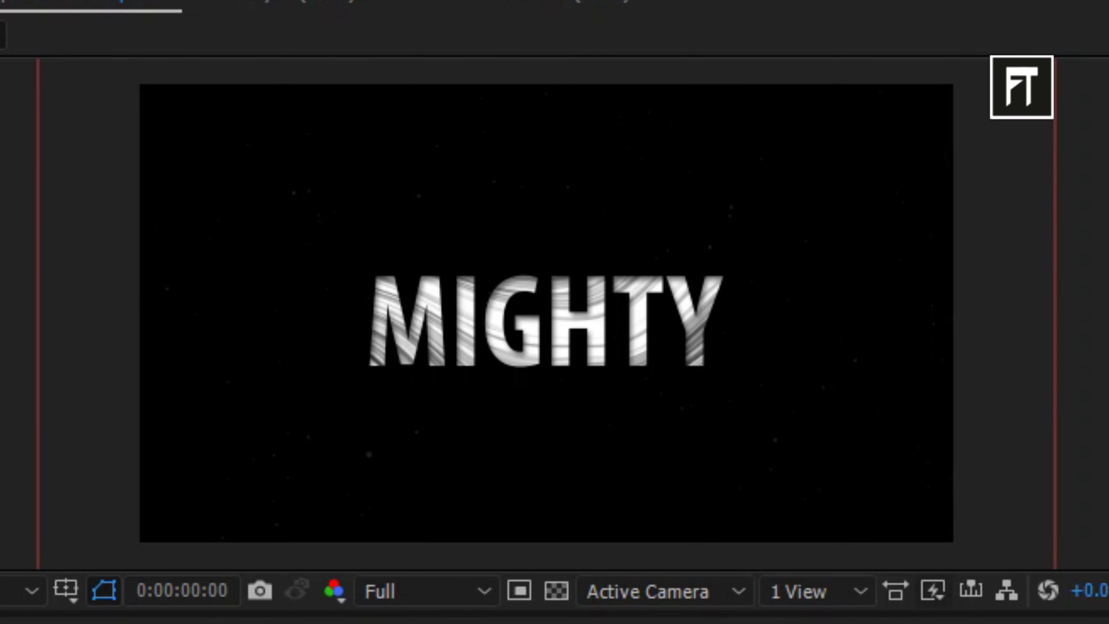
key(space)
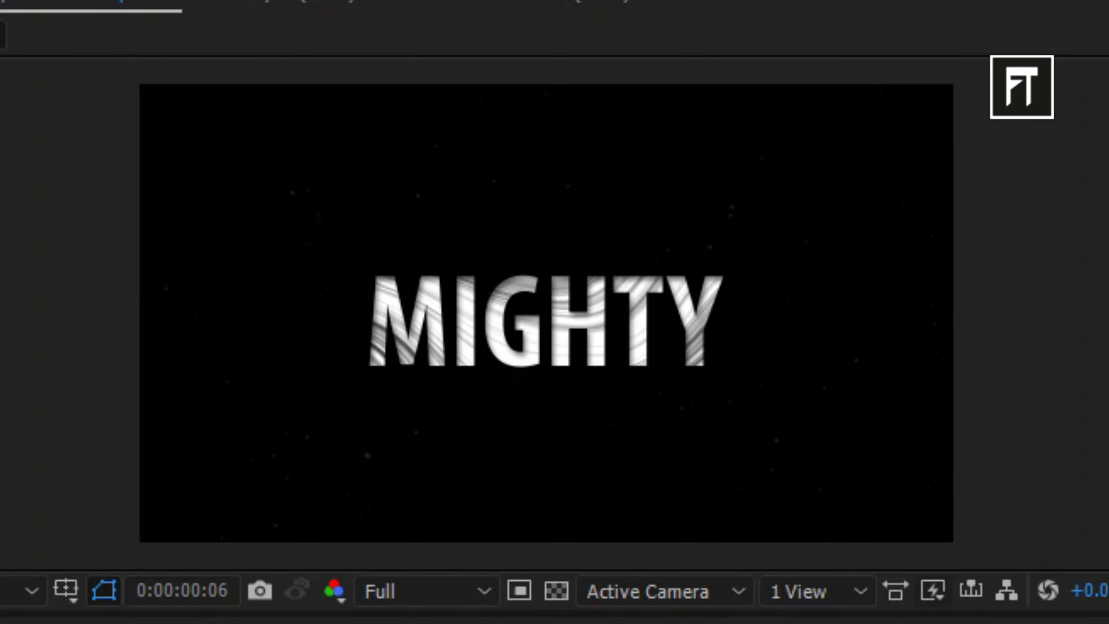